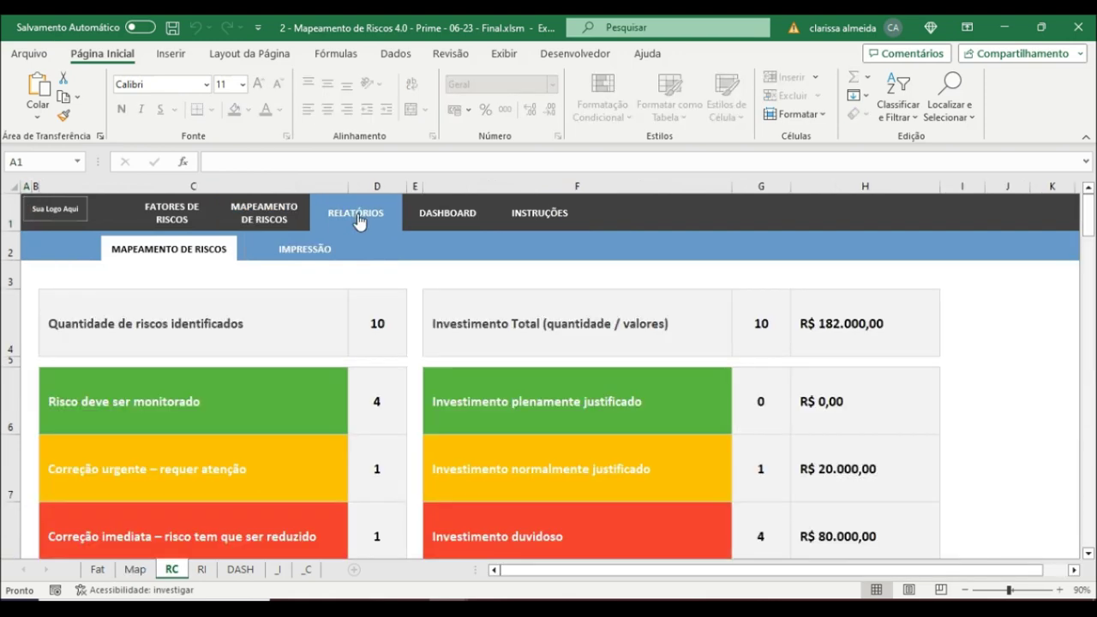
Step: Look through the printable risk report, the dashboard and the instructions section, including its free lesson area and support page
left_click(330, 253)
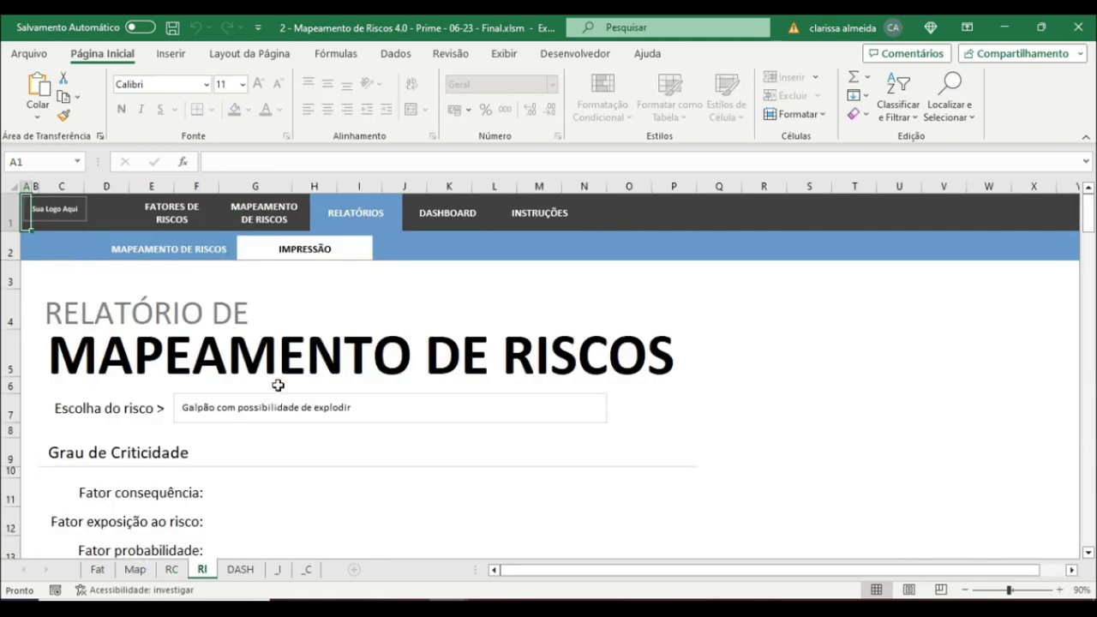
left_click(445, 218)
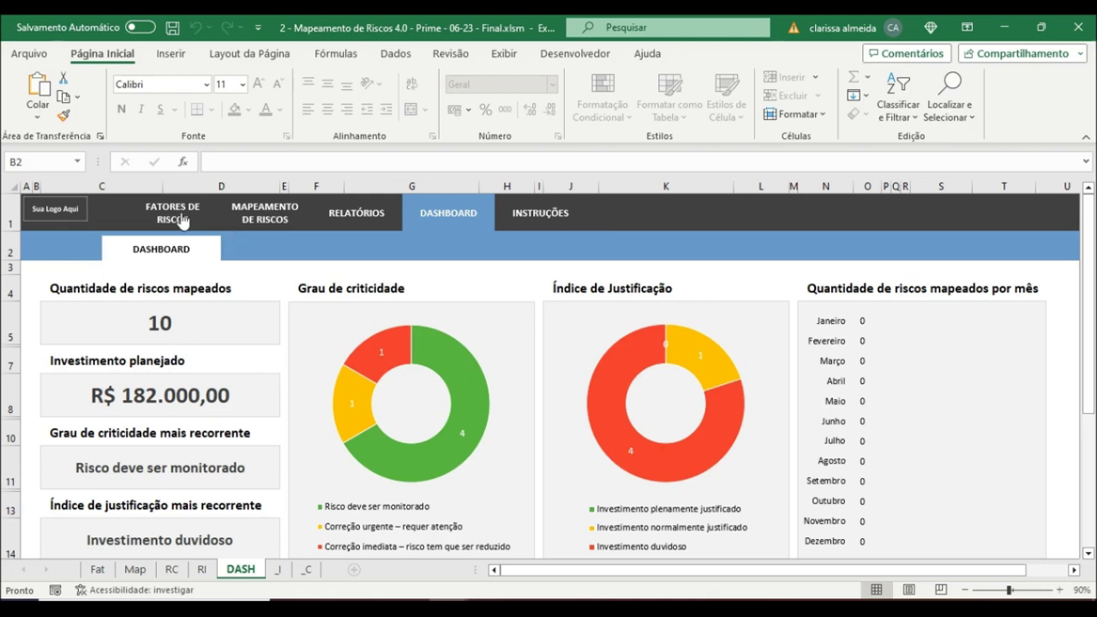
left_click(537, 219)
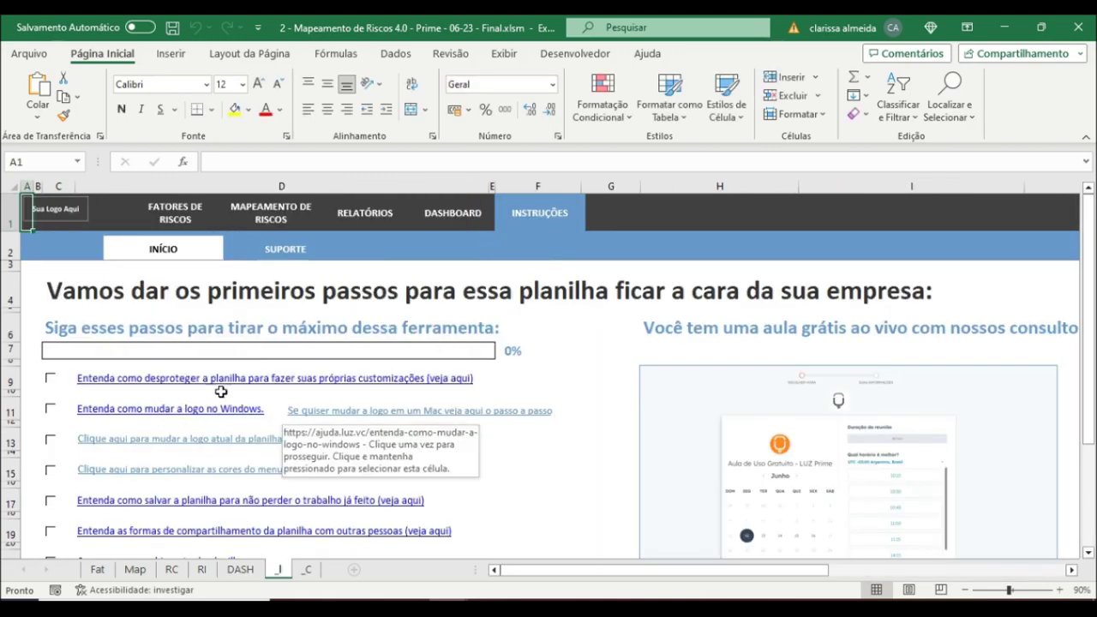
left_click_drag(724, 570, 788, 569)
scroll(755, 436, "down", 3)
scroll(746, 434, "down", 1)
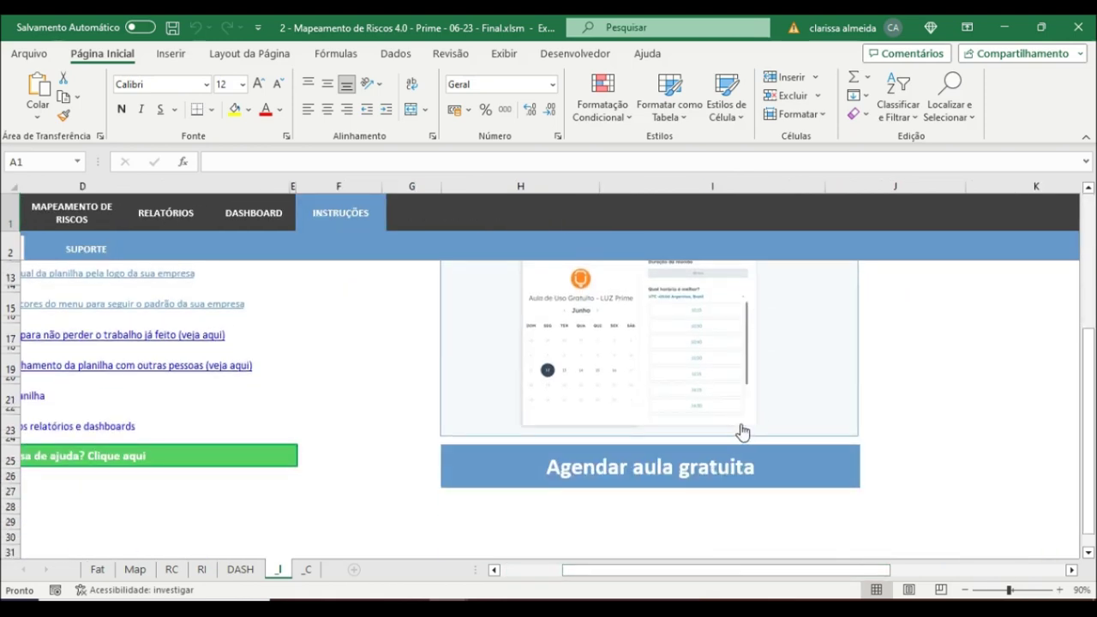
scroll(728, 463, "up", 2)
scroll(719, 507, "down", 2)
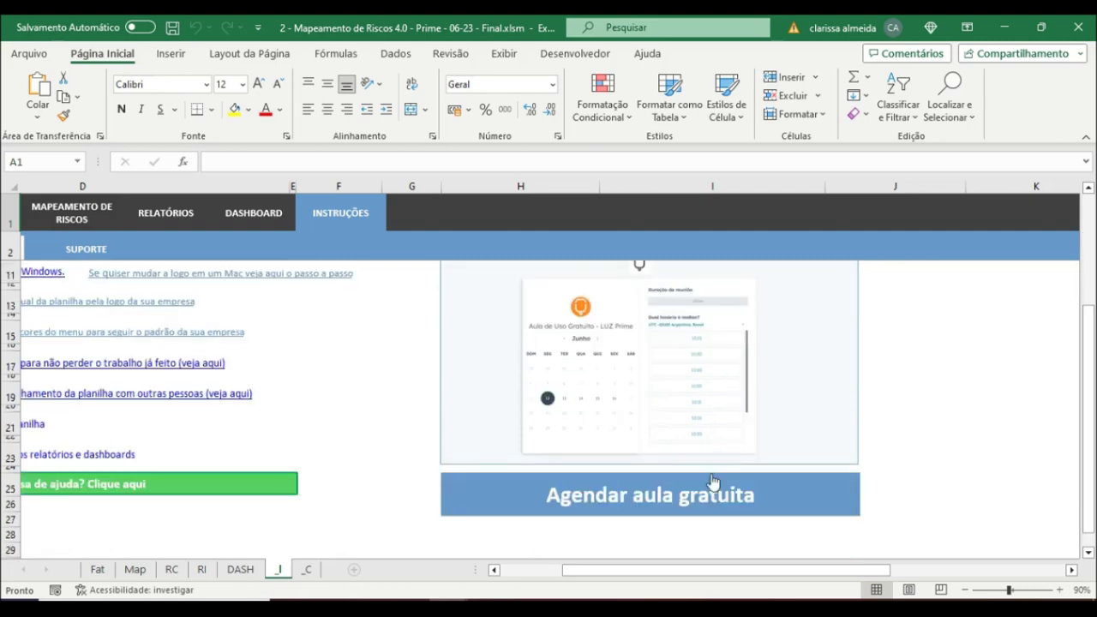
left_click_drag(640, 571, 566, 570)
scroll(411, 420, "up", 3)
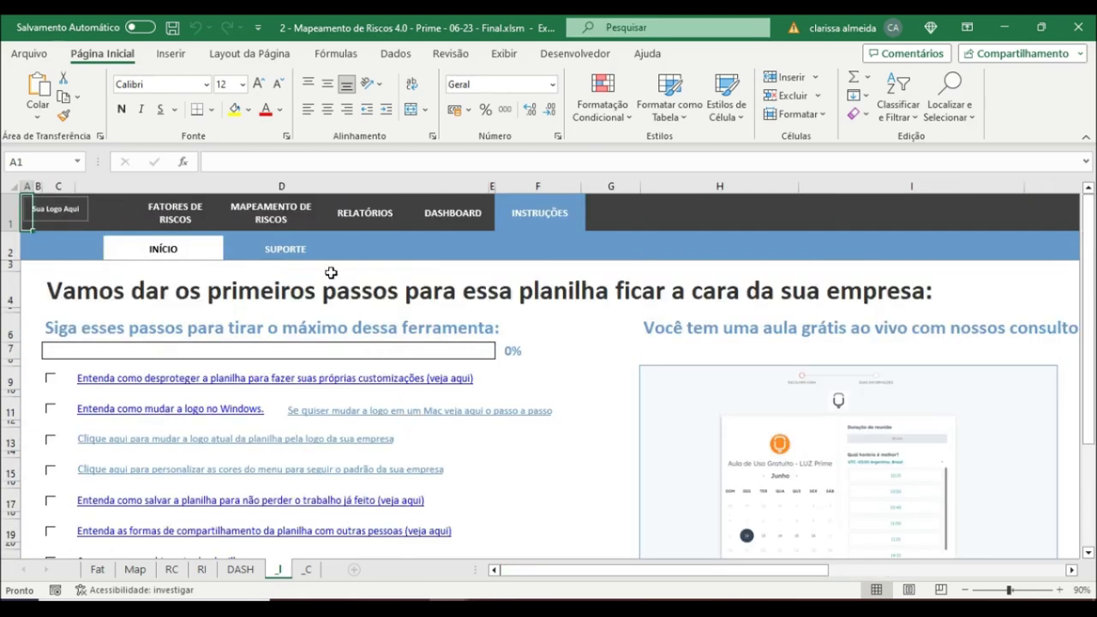
left_click(294, 249)
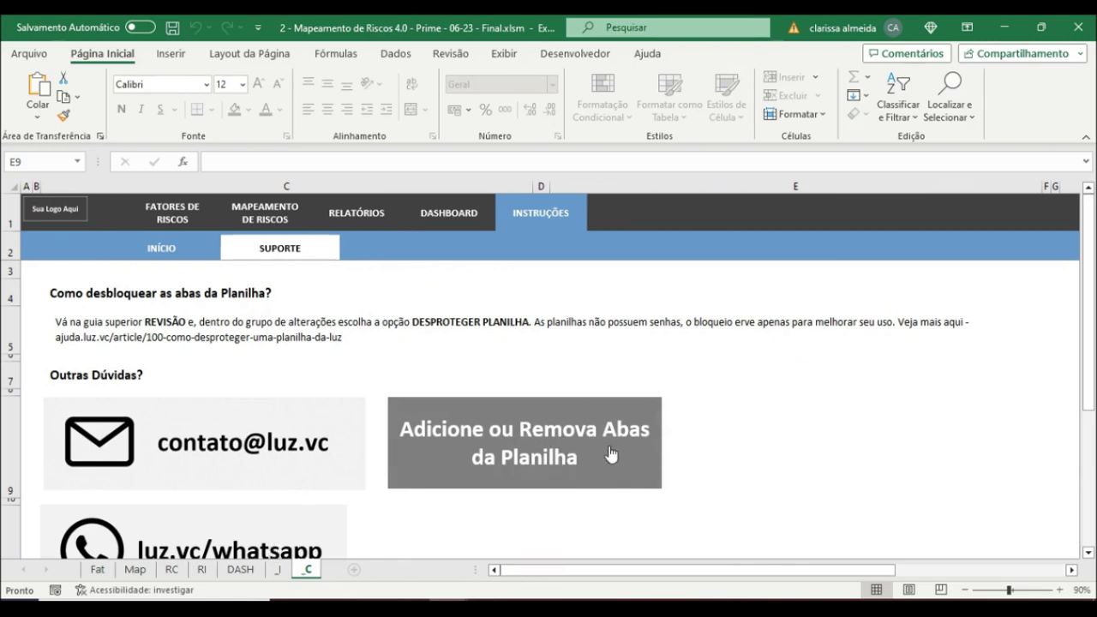
Step: Browse the workbook's main sections from the dashboard to the risk factors, risk mapping and both report pages
left_click(444, 221)
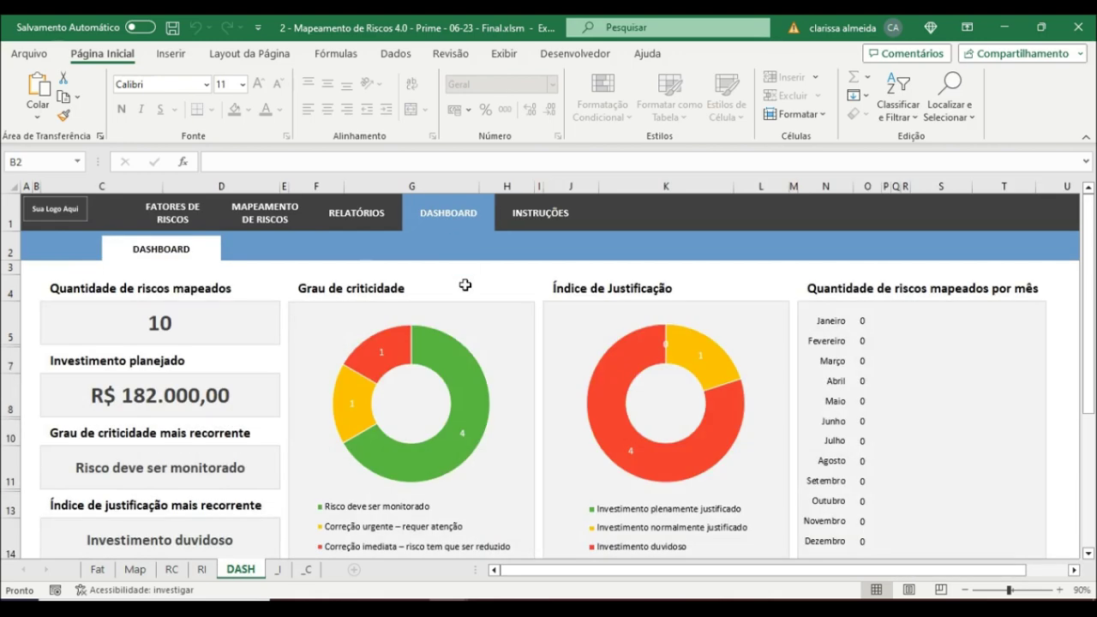
left_click(355, 215)
left_click(264, 210)
left_click(180, 216)
left_click(261, 219)
left_click(367, 220)
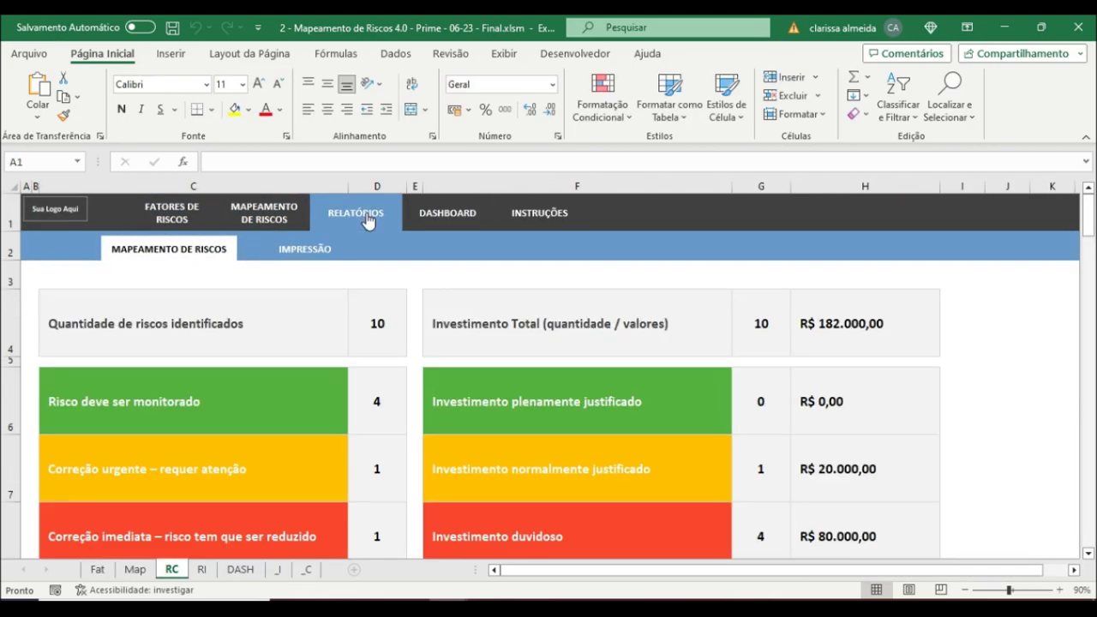
left_click(294, 256)
left_click(197, 258)
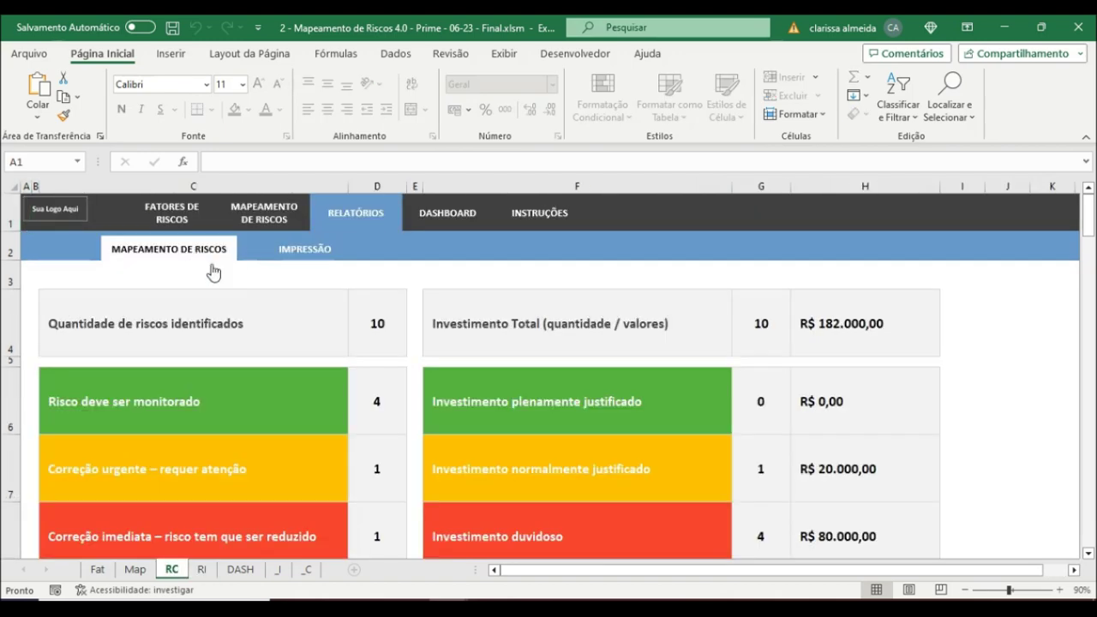
Step: Examine the consequence, exposure, probability and cost classification tables in the risk factors section
left_click(171, 213)
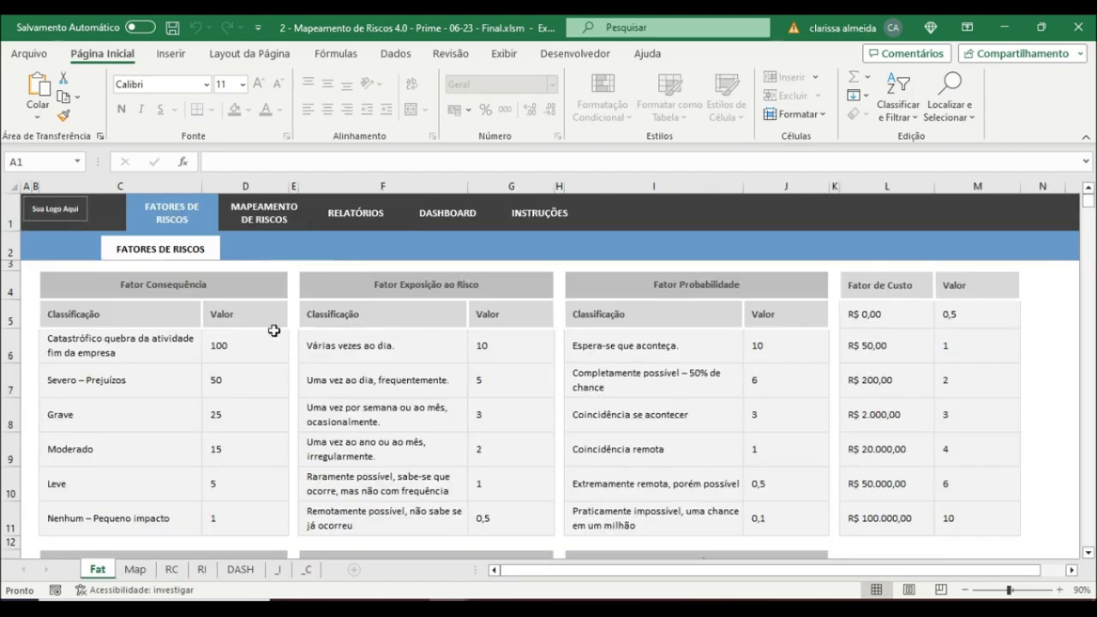
scroll(274, 330, "down", 3)
scroll(321, 382, "up", 3)
Step: In the risk mapping table, set the registration month of the first risk, Risco de Segurança, to Maio
left_click(267, 221)
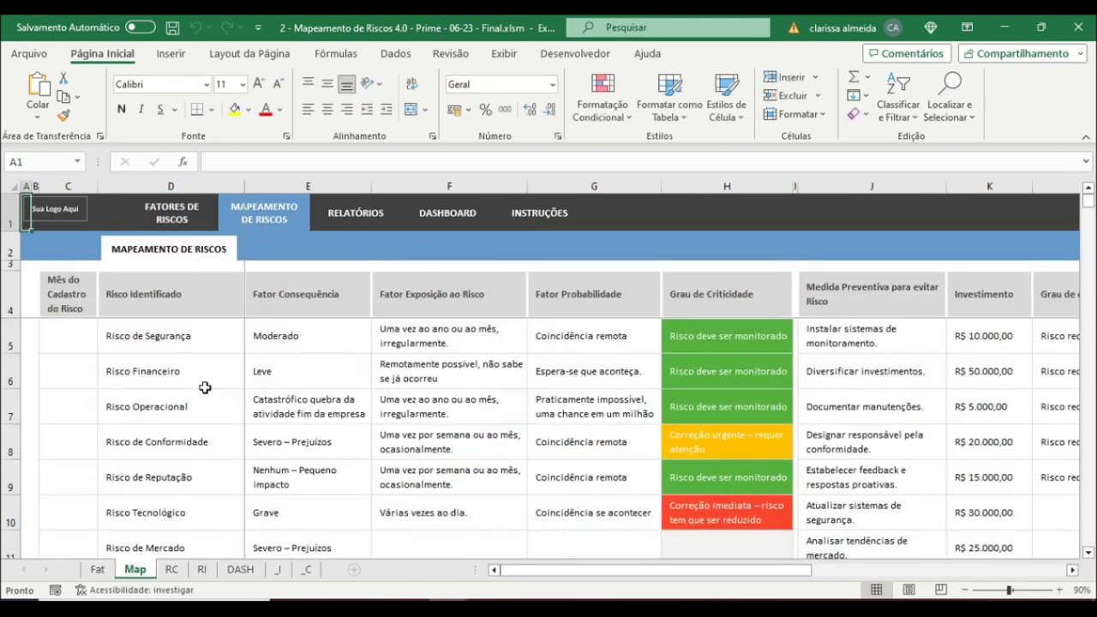
left_click(85, 345)
left_click_drag(147, 343, 474, 496)
scroll(492, 470, "up", 1)
left_click(562, 341)
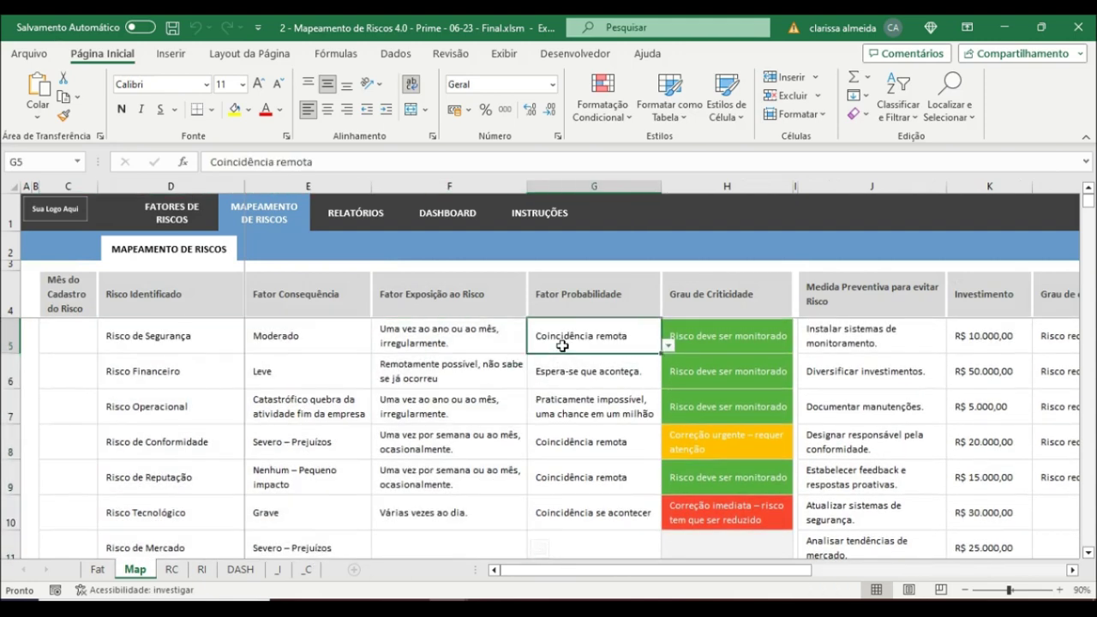
left_click(76, 337)
left_click(104, 345)
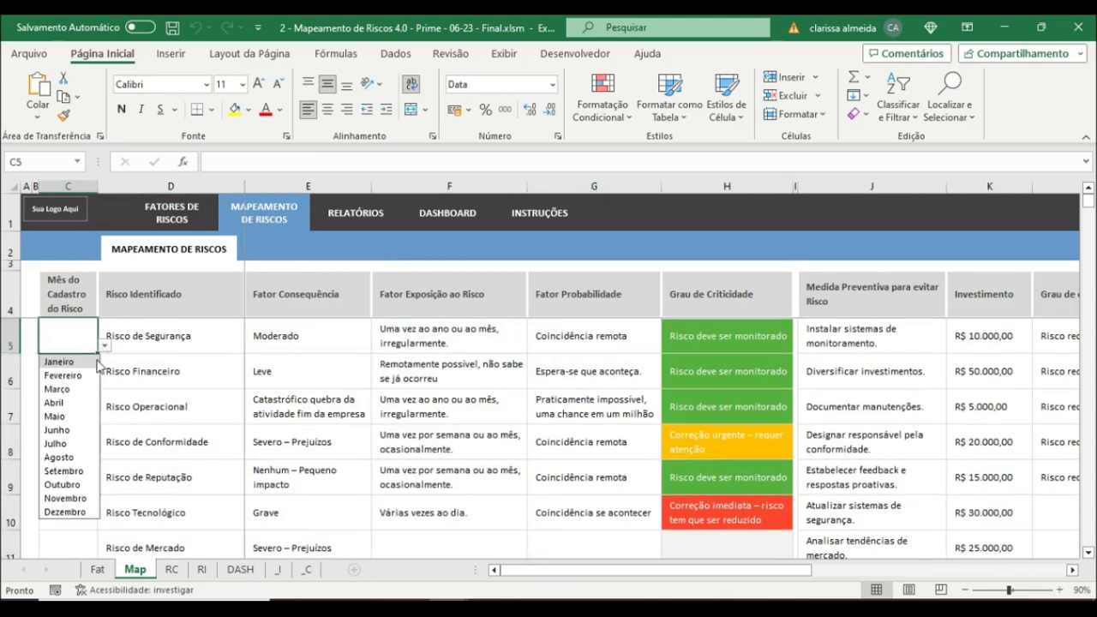
left_click(70, 409)
Step: Rename the first identified risk to "Risco de Segurança 1"
left_click(135, 343)
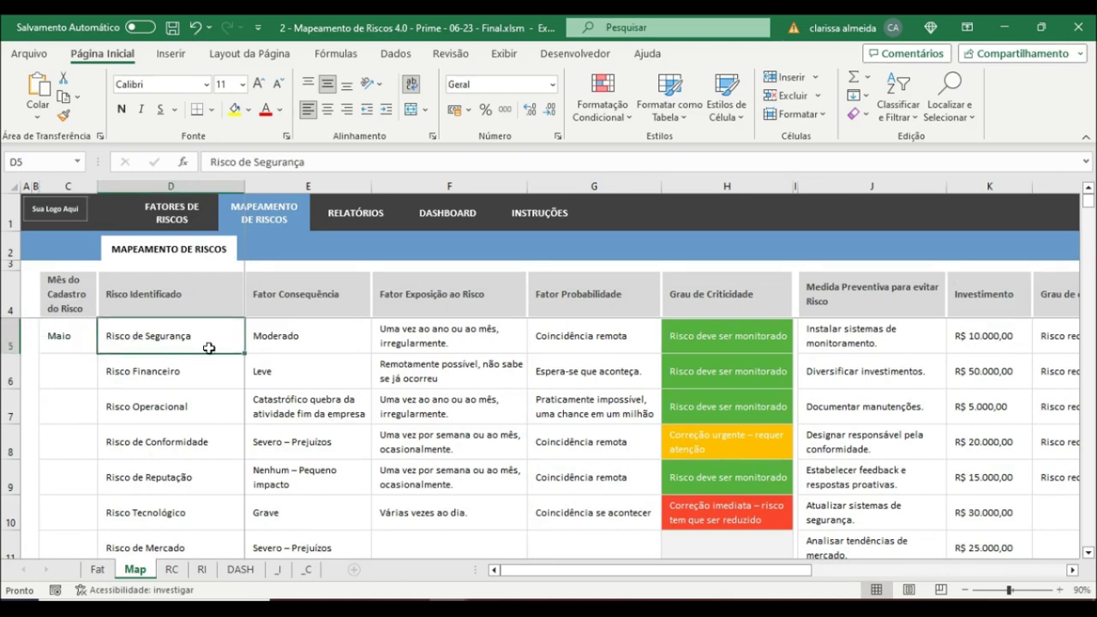
left_click(331, 161)
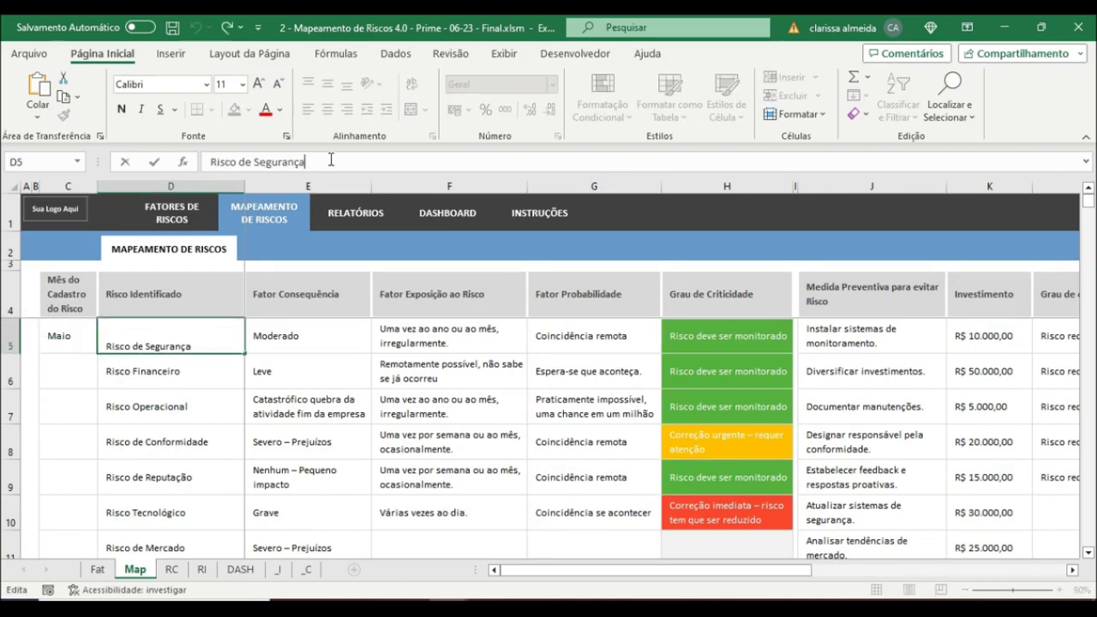
left_click(149, 402)
left_click(203, 335)
left_click(335, 161)
key("Return")
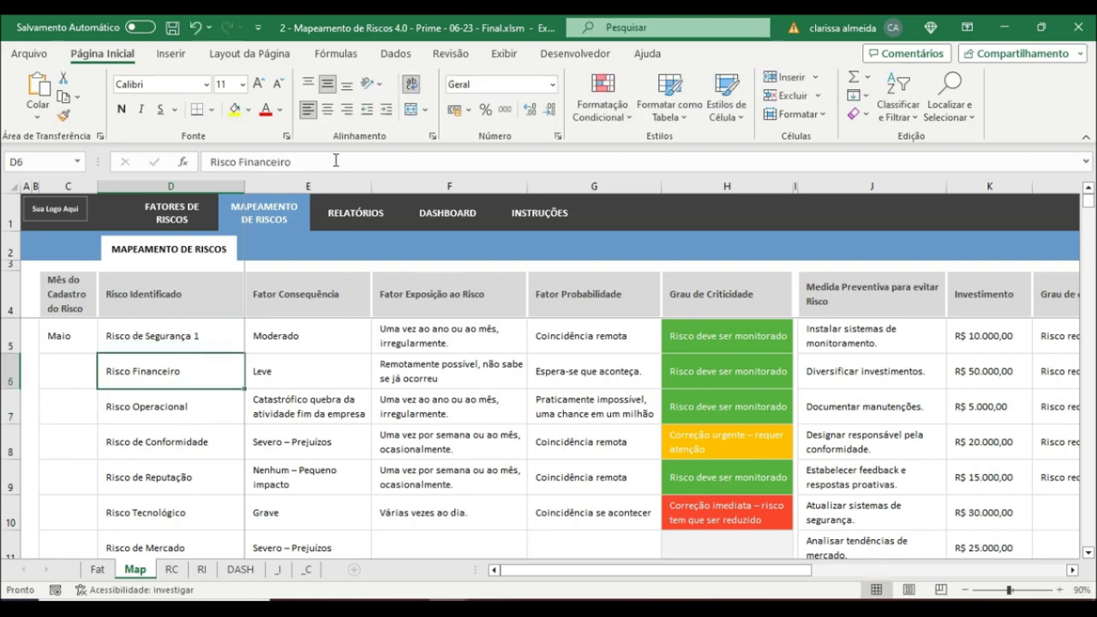
Step: Examine the available consequence and risk exposure options for the first risk
left_click(177, 342)
left_click(276, 339)
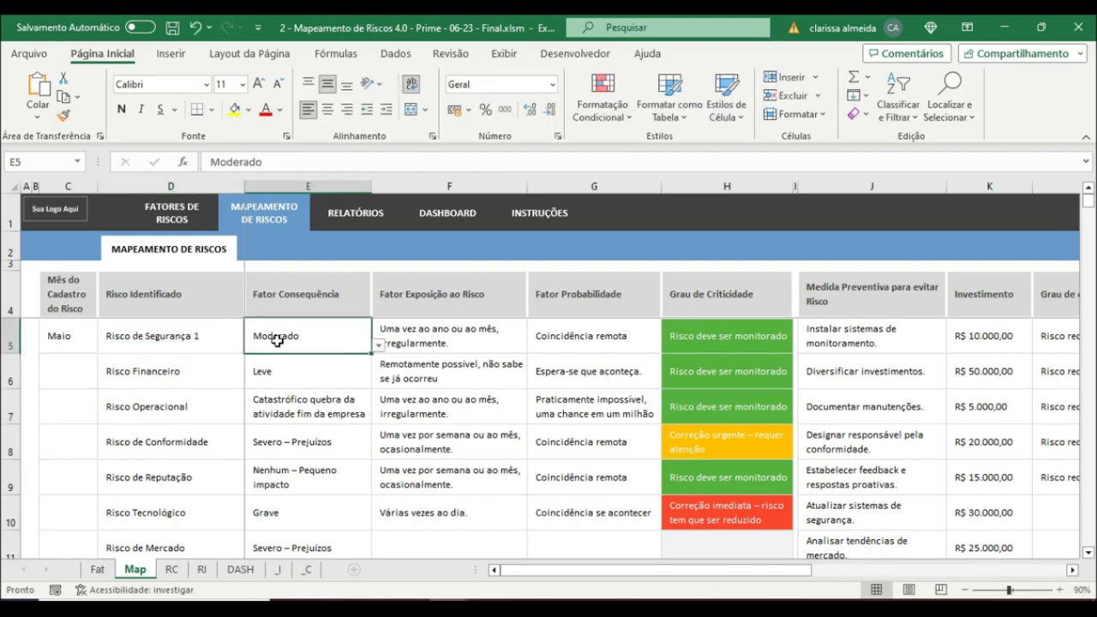
left_click(378, 345)
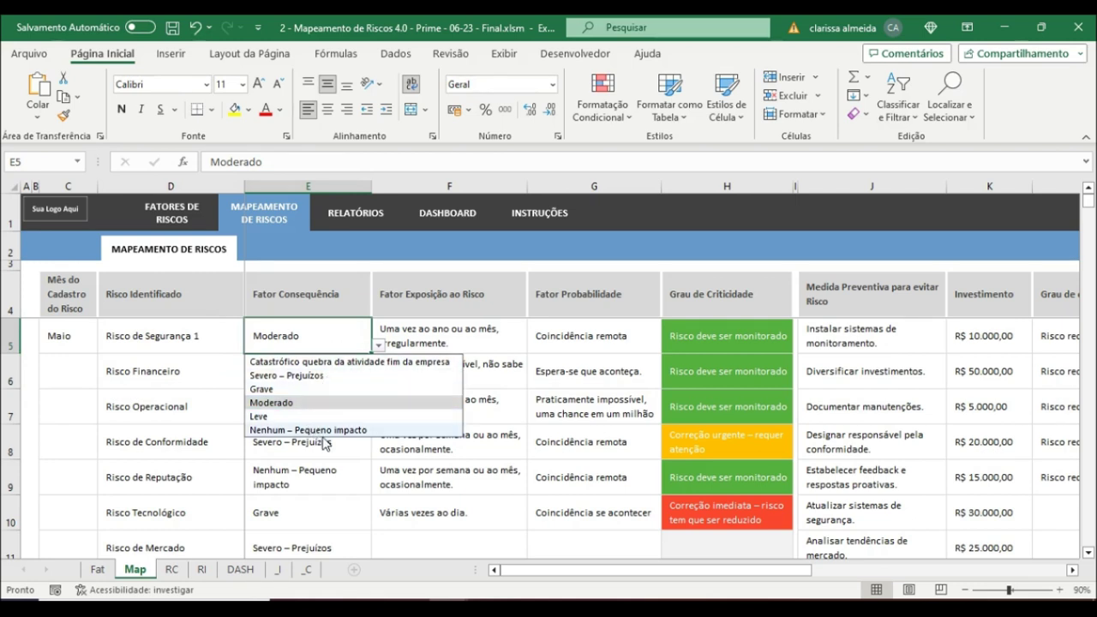
left_click(491, 338)
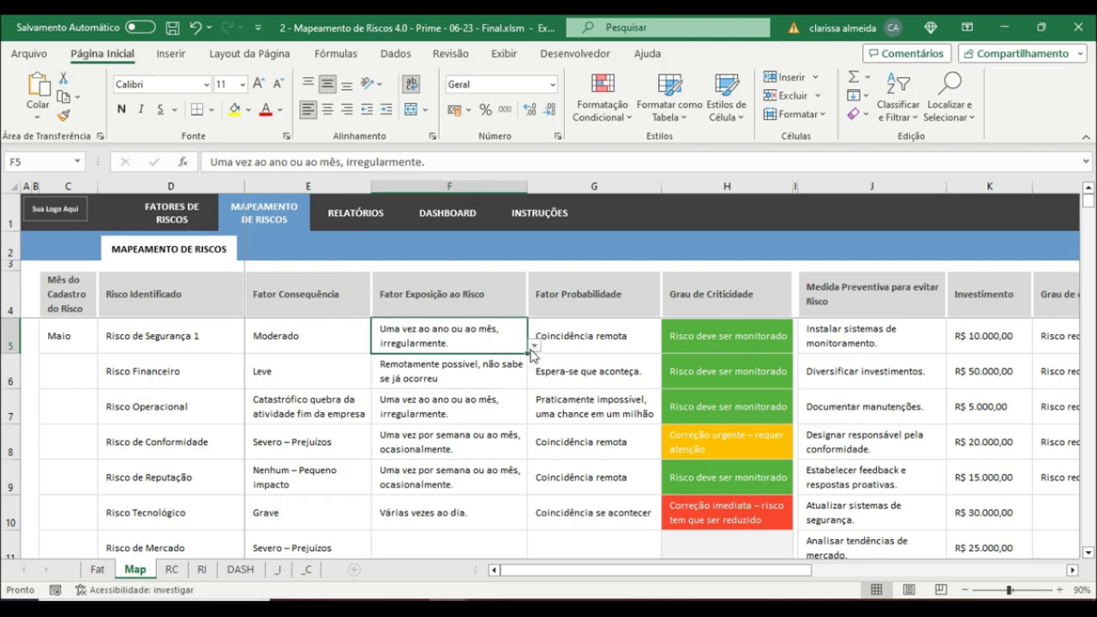
left_click(533, 347)
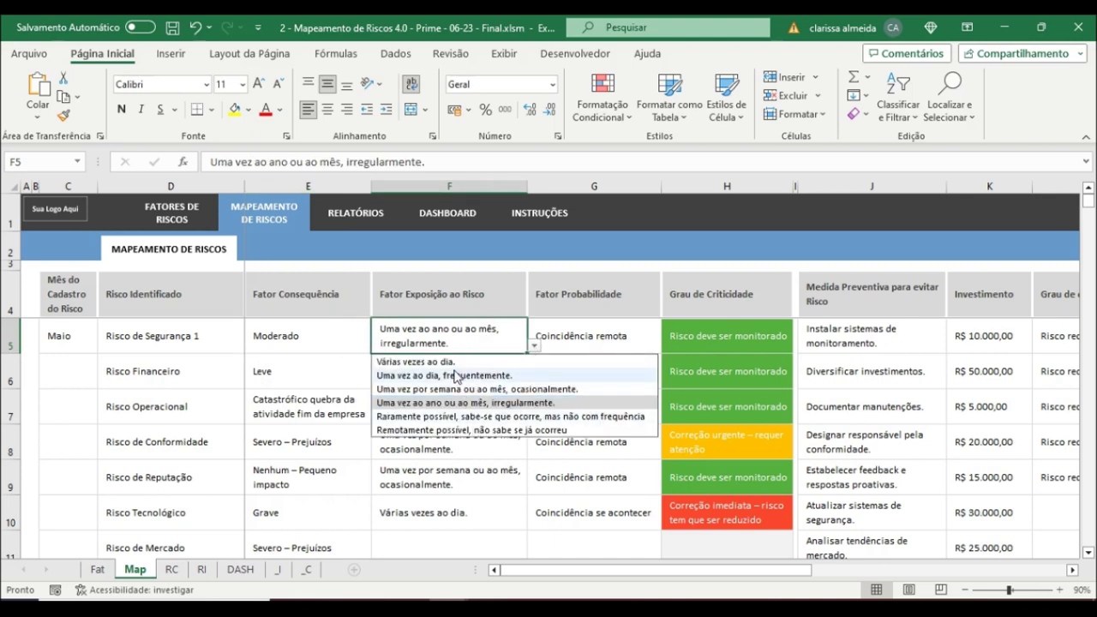
Step: Set the first risk's probability factor to "Praticamente impossível, uma chance em um milhão"
left_click(610, 349)
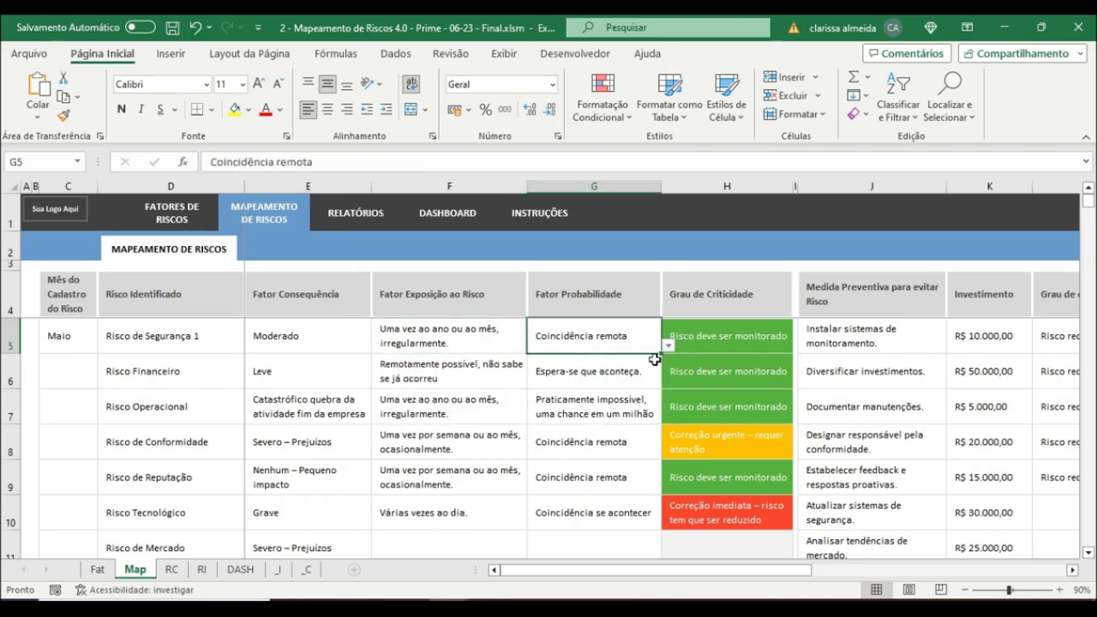
left_click(667, 345)
left_click(592, 429)
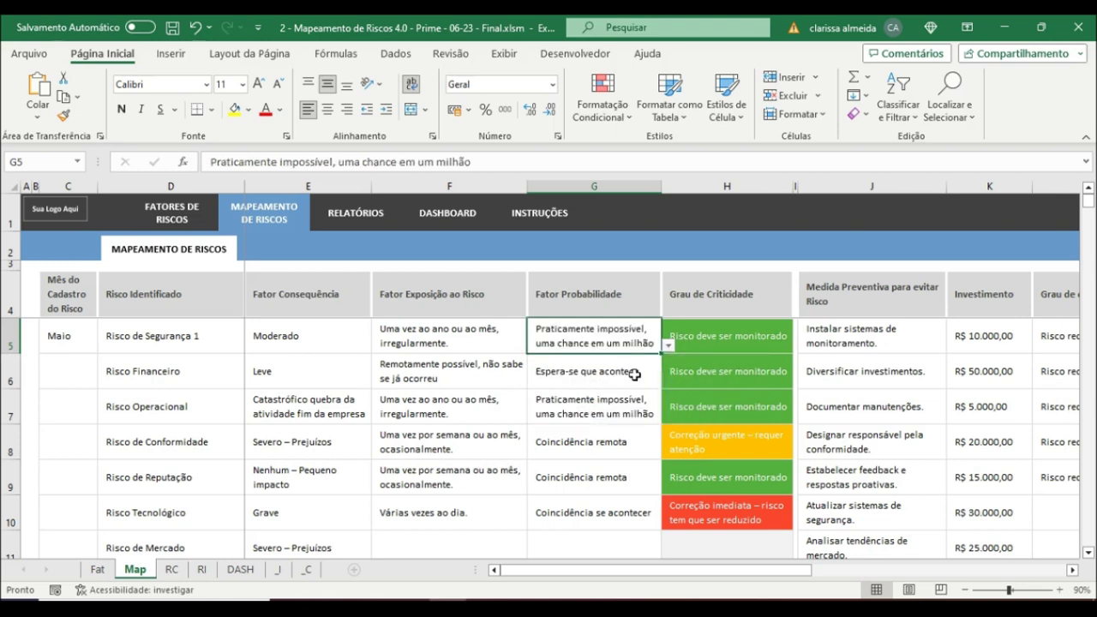
Step: Try "Espera-se que aconteça." as Risco Tecnológico's probability factor, and settle on "Extremamente remota, porém possível"
left_click(621, 509)
left_click(667, 521)
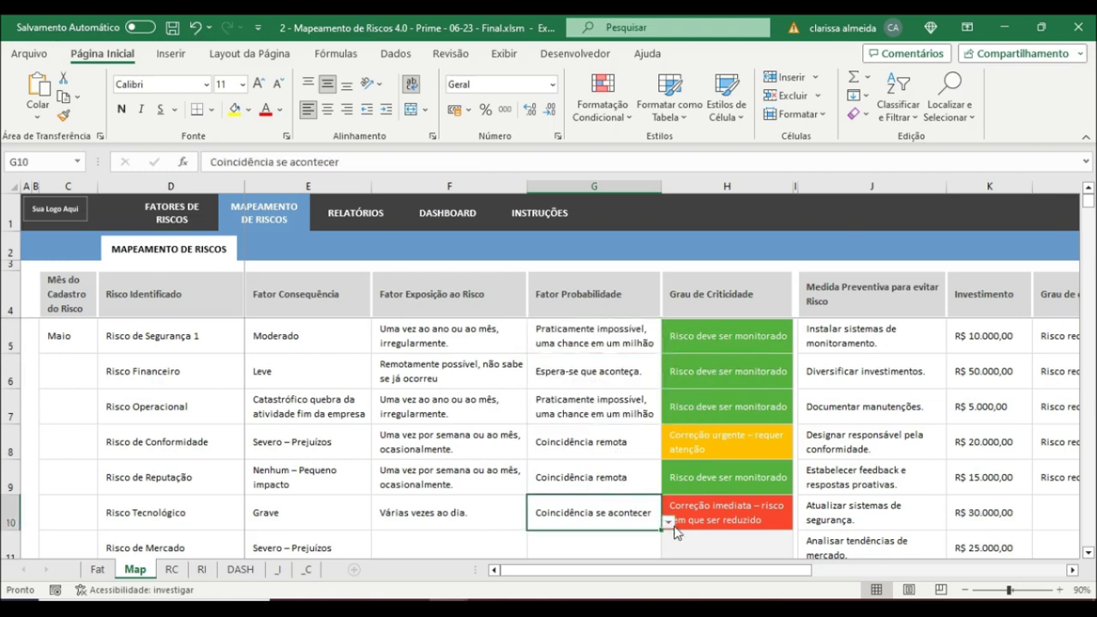
left_click(600, 418)
left_click(667, 521)
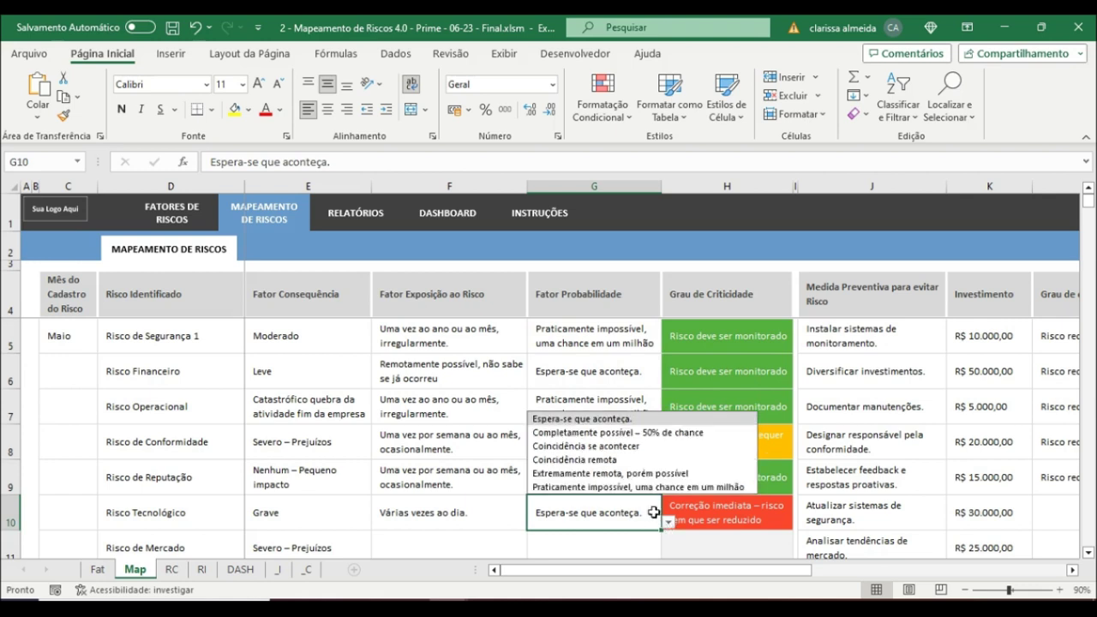
left_click(652, 473)
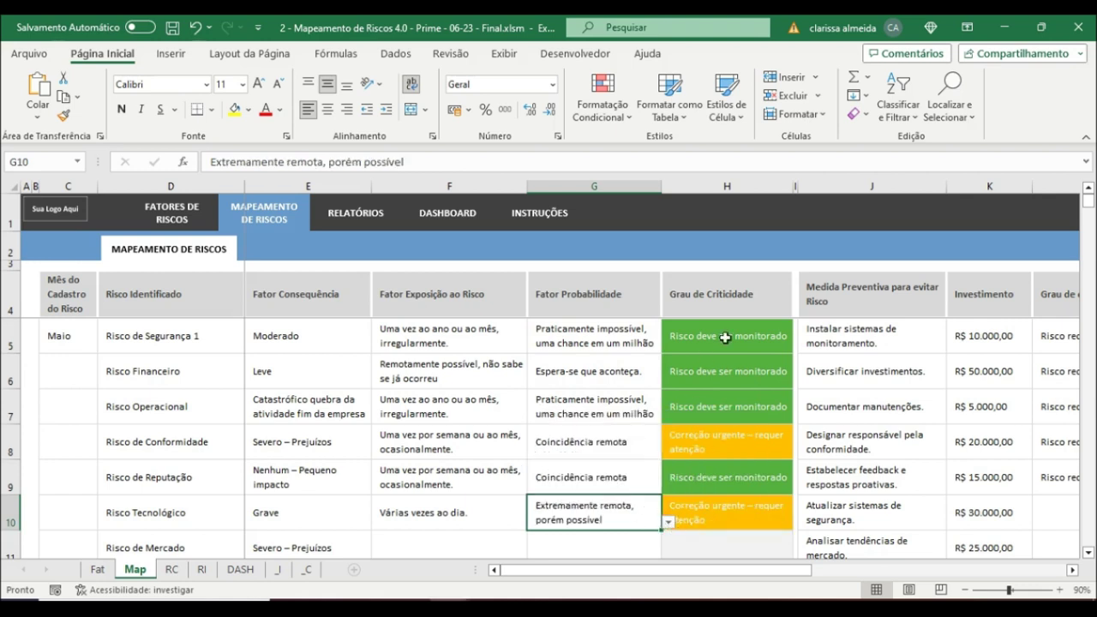
left_click(667, 522)
left_click(668, 523)
Step: Check the first risk's preventive measure and investment amount in the mapping table
left_click_drag(749, 570, 836, 570)
left_click(617, 343)
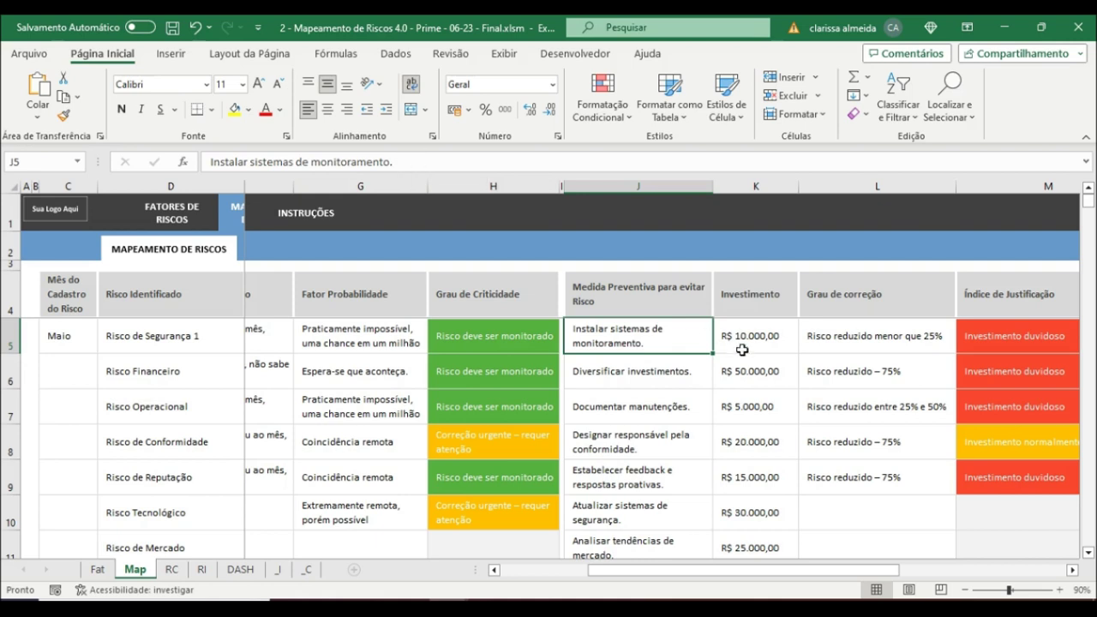
left_click(746, 343)
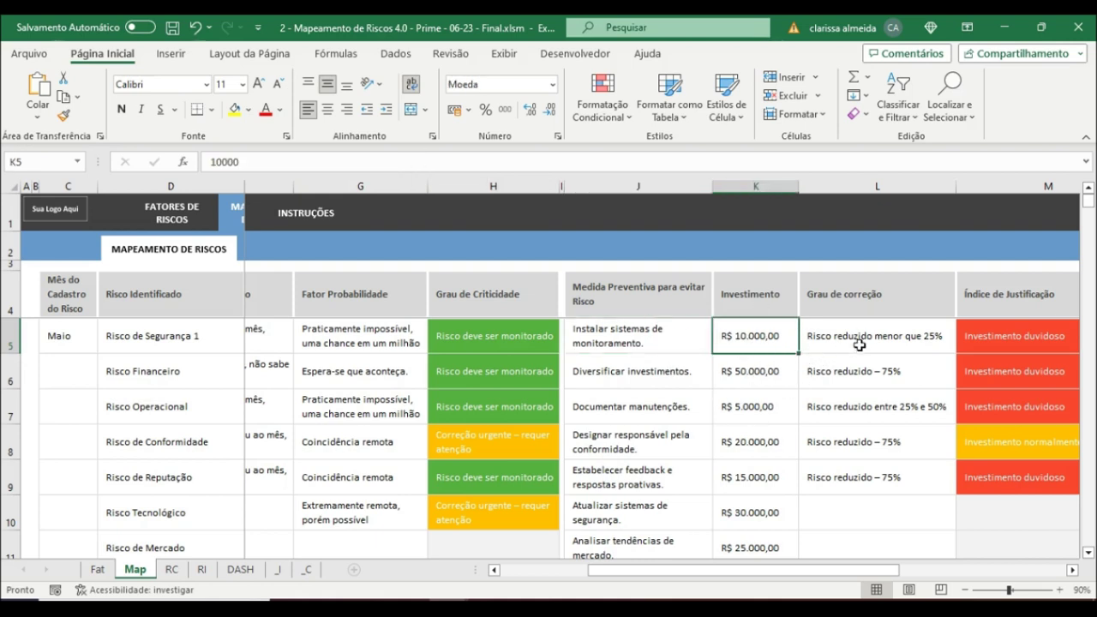
Step: Try different correction degrees for the first risk and settle on "Risco reduzido entre 25% e 50%"
left_click(943, 344)
left_click(963, 345)
left_click(898, 377)
left_click(963, 345)
left_click(909, 362)
left_click(963, 345)
left_click(913, 403)
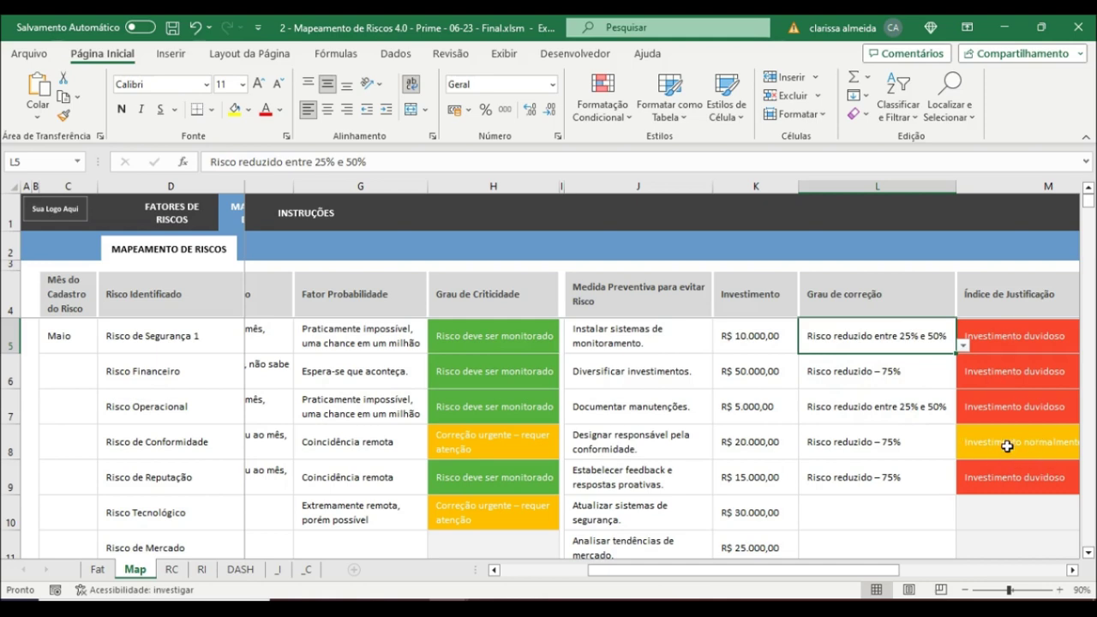
Step: Examine the justification index column and review the rest of the risk mapping table
scroll(960, 476, "right", 2)
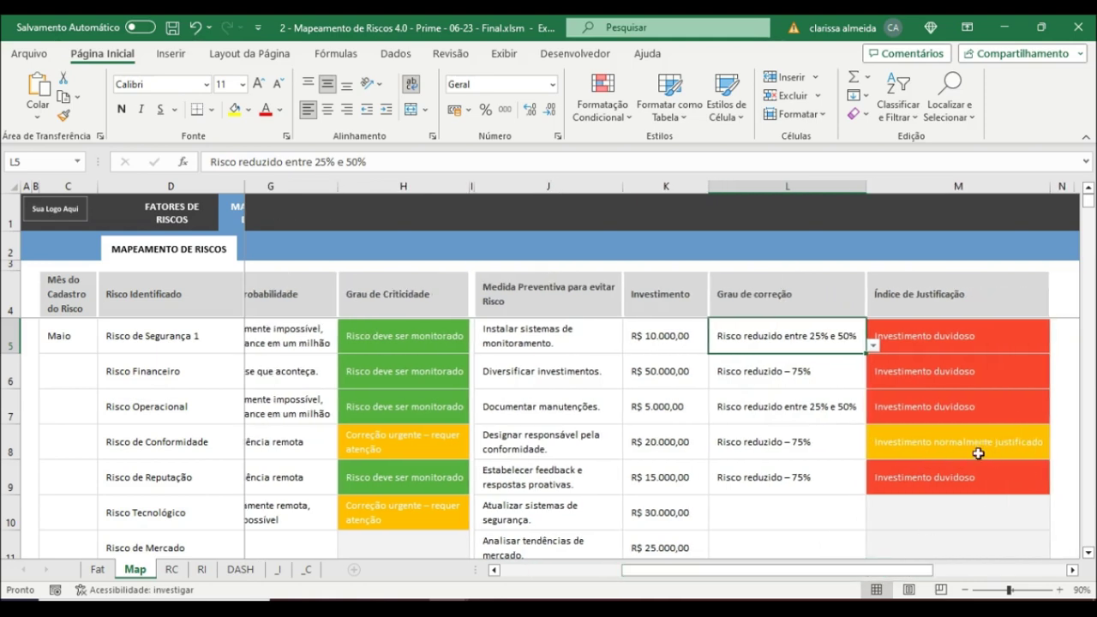
scroll(929, 521, "left", 3)
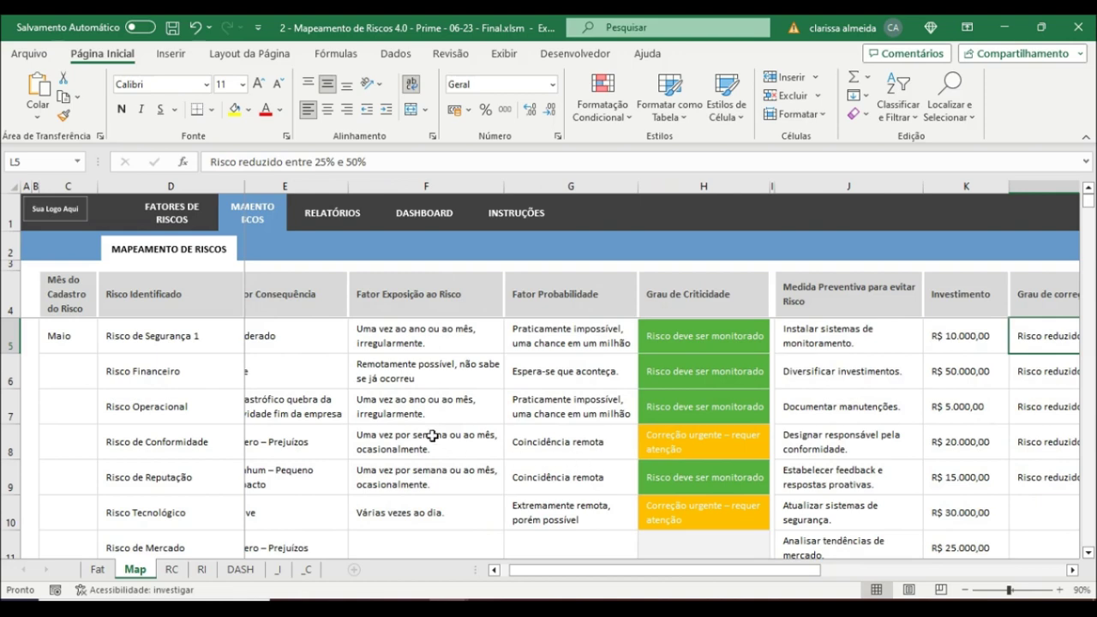
scroll(296, 418, "down", 2)
scroll(289, 416, "up", 2)
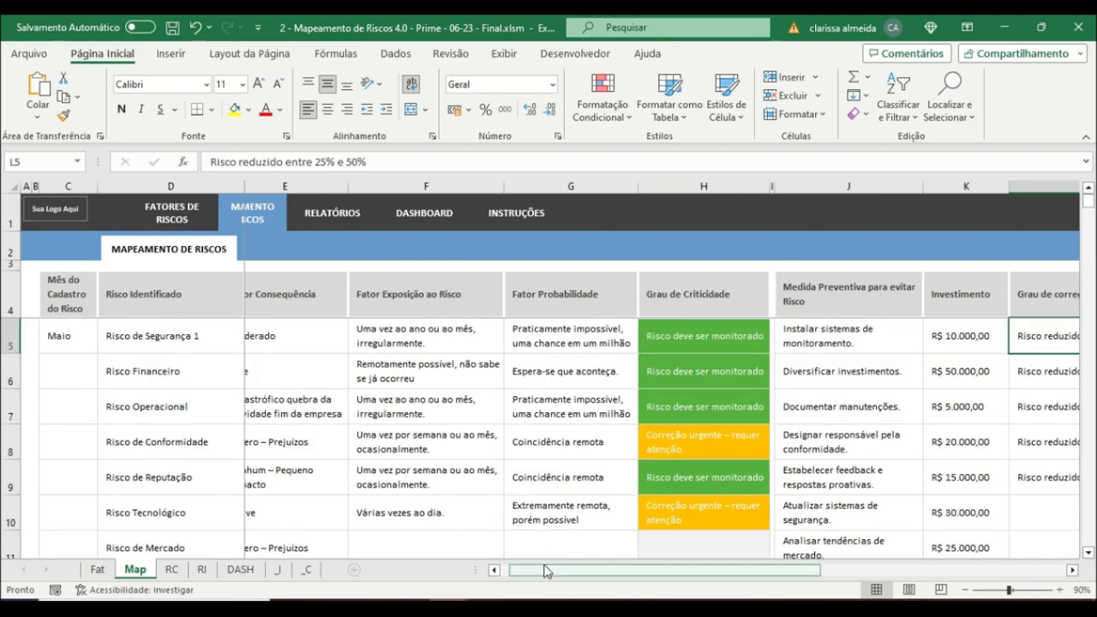
scroll(546, 571, "left", 1)
Step: Open the risk mapping report and review its risk and investment totals by category
left_click(369, 212)
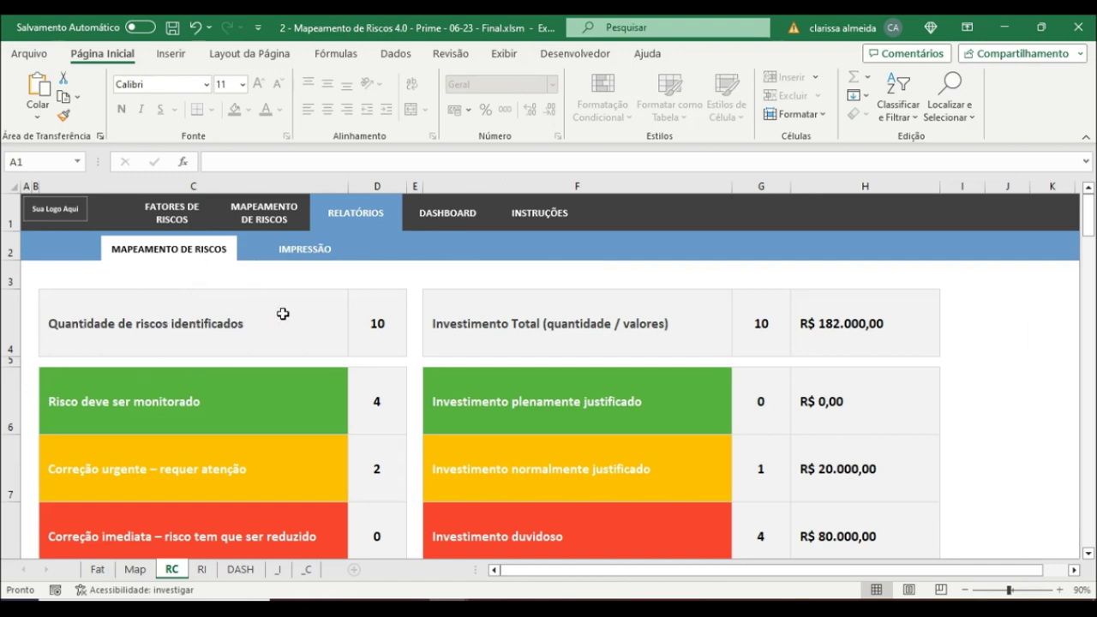
scroll(290, 303, "down", 1)
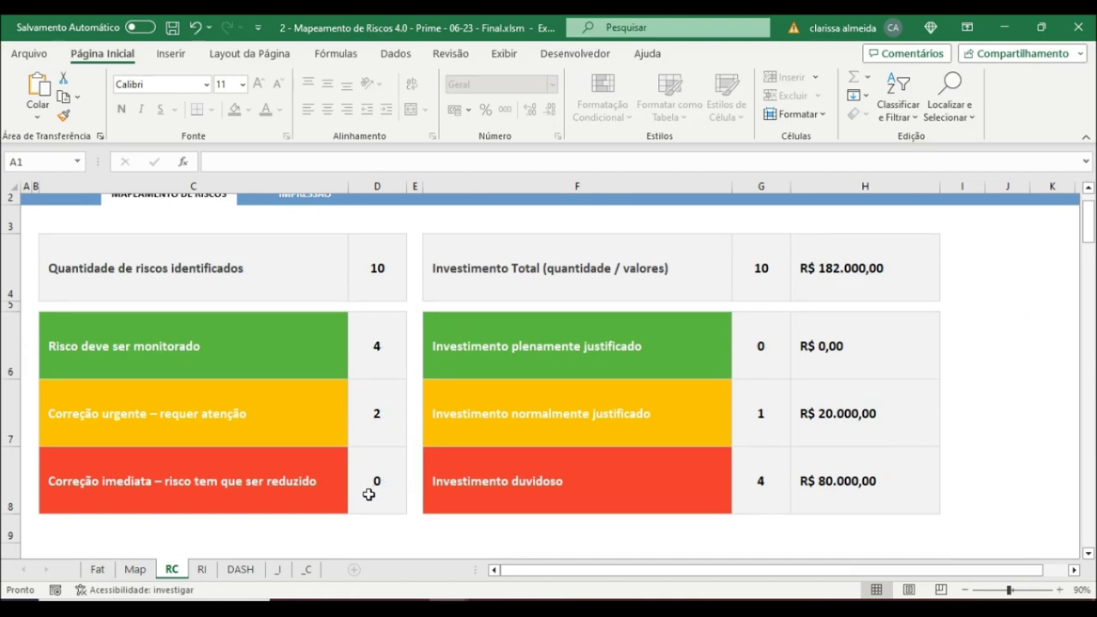
scroll(755, 411, "up", 1)
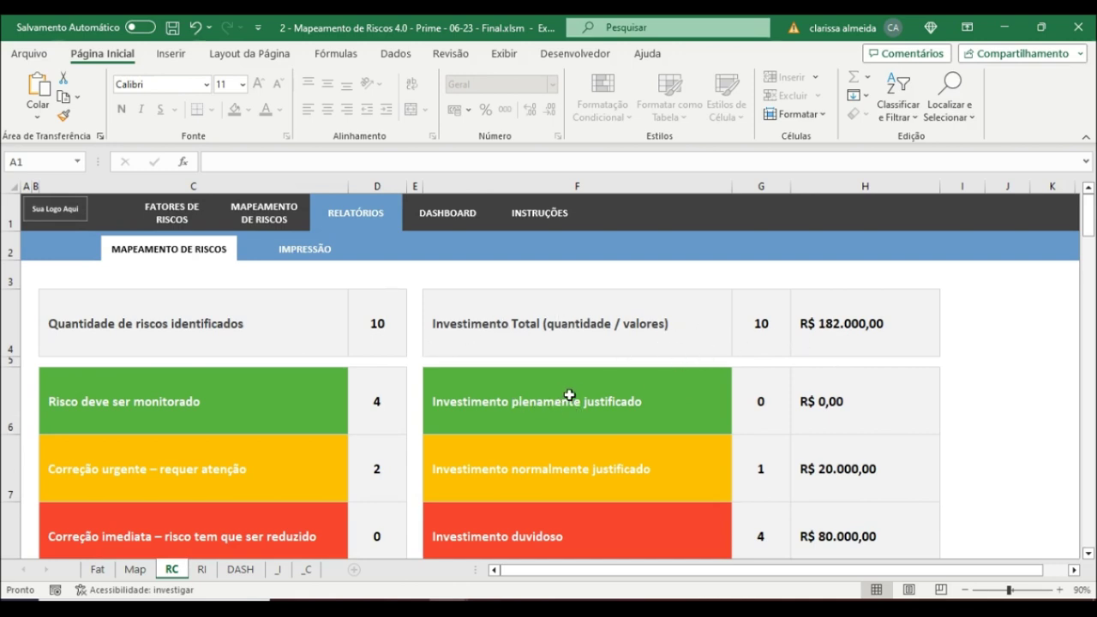
Step: Finish reviewing the investment categories in the risk mapping report, and open the printable report to look over its layout
scroll(572, 394, "down", 1)
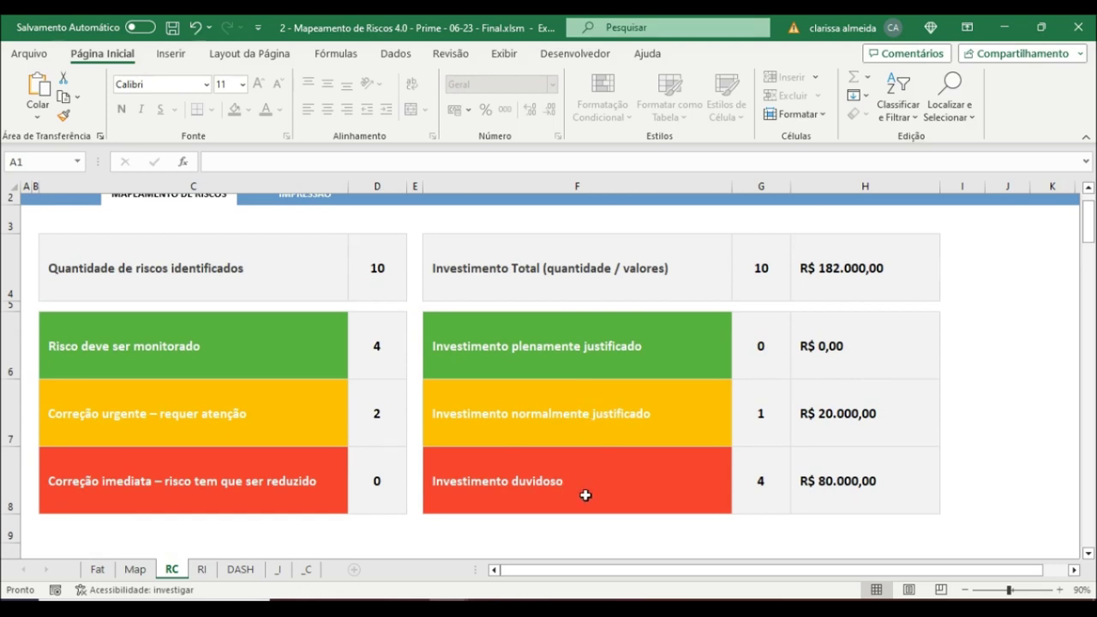
scroll(586, 495, "up", 1)
left_click(313, 255)
scroll(409, 416, "down", 4)
scroll(408, 415, "up", 4)
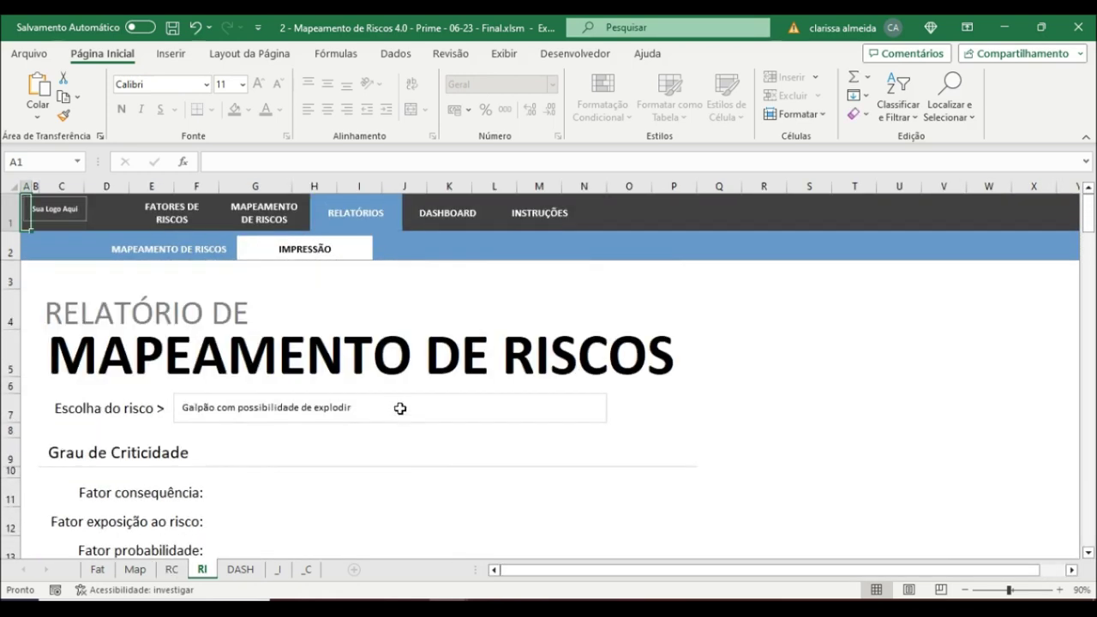
Step: Choose Risco Financeiro and switch to Risco de Segurança 1 in the printable report, reviewing its criticality and investment details
left_click(274, 412)
left_click(614, 414)
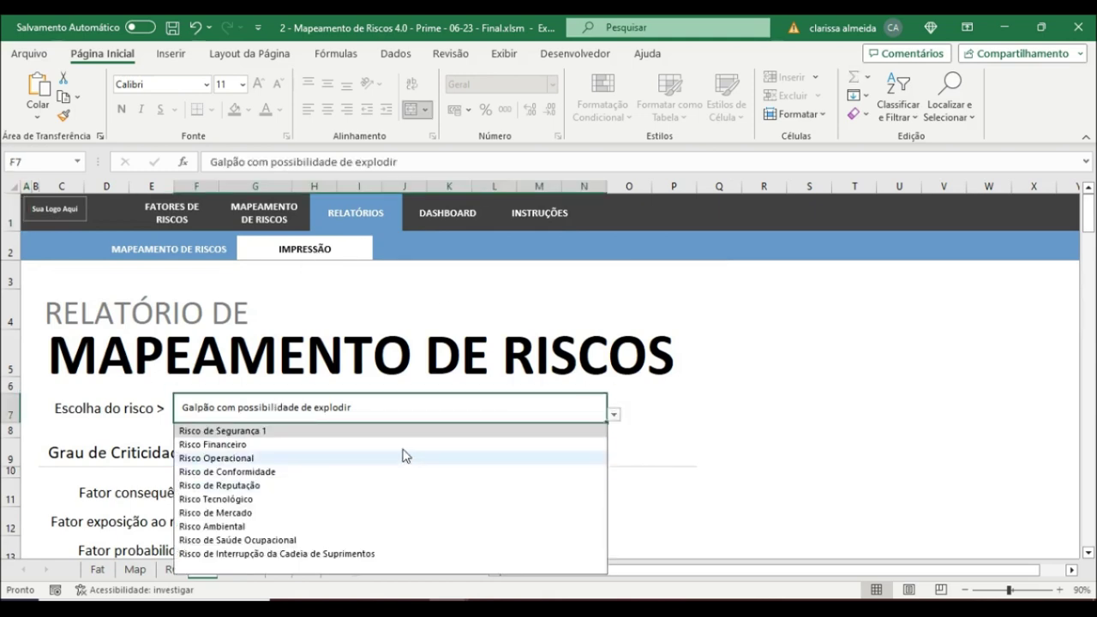
left_click(392, 444)
left_click(614, 415)
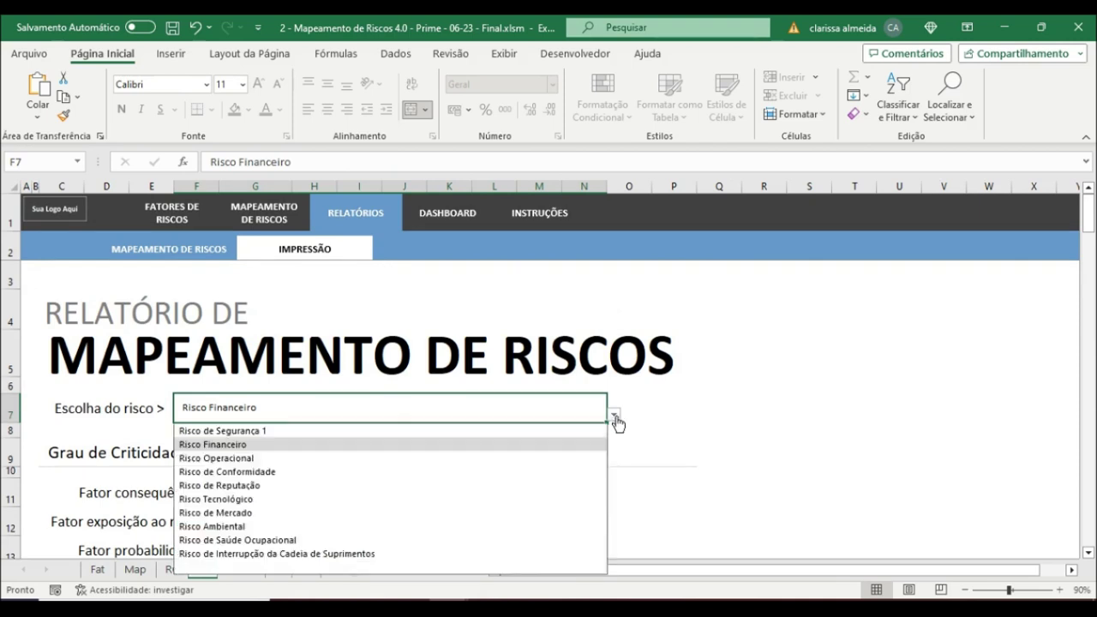
left_click(561, 432)
scroll(212, 506, "down", 2)
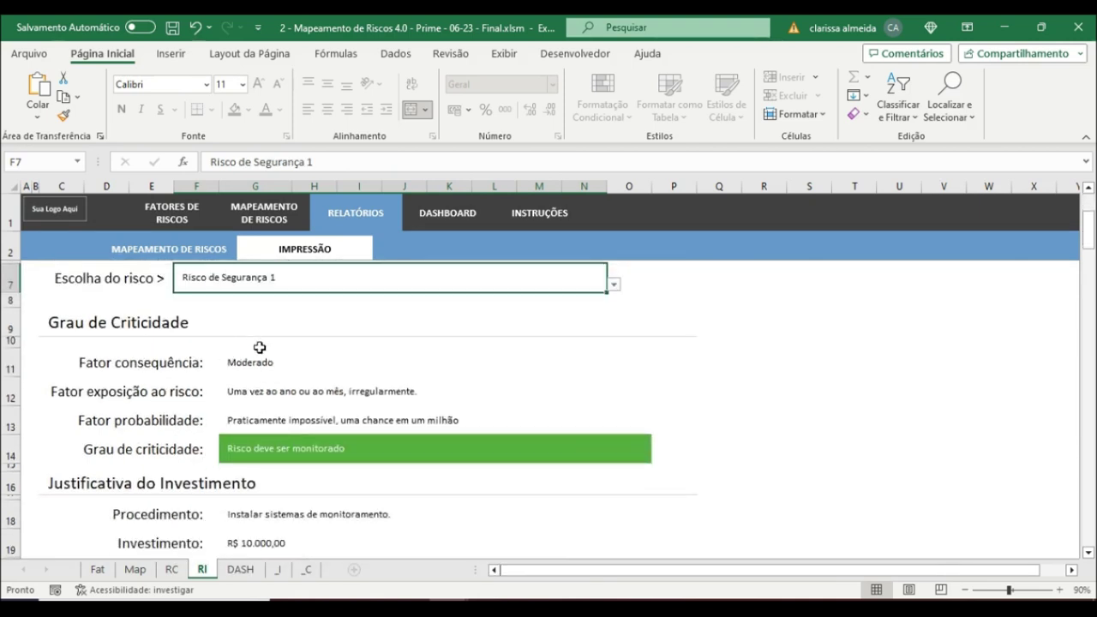
scroll(515, 360, "up", 2)
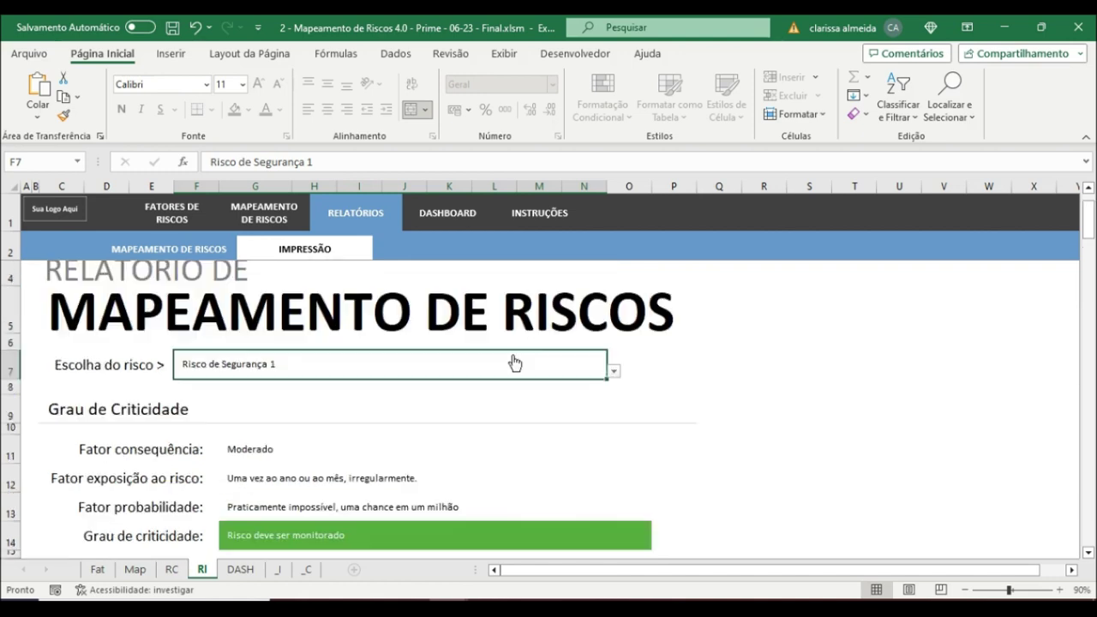
Step: Set the printable report's risk to Risco de Reputação and review its criticality and investment justification
left_click(614, 414)
left_click(524, 486)
scroll(524, 486, "down", 2)
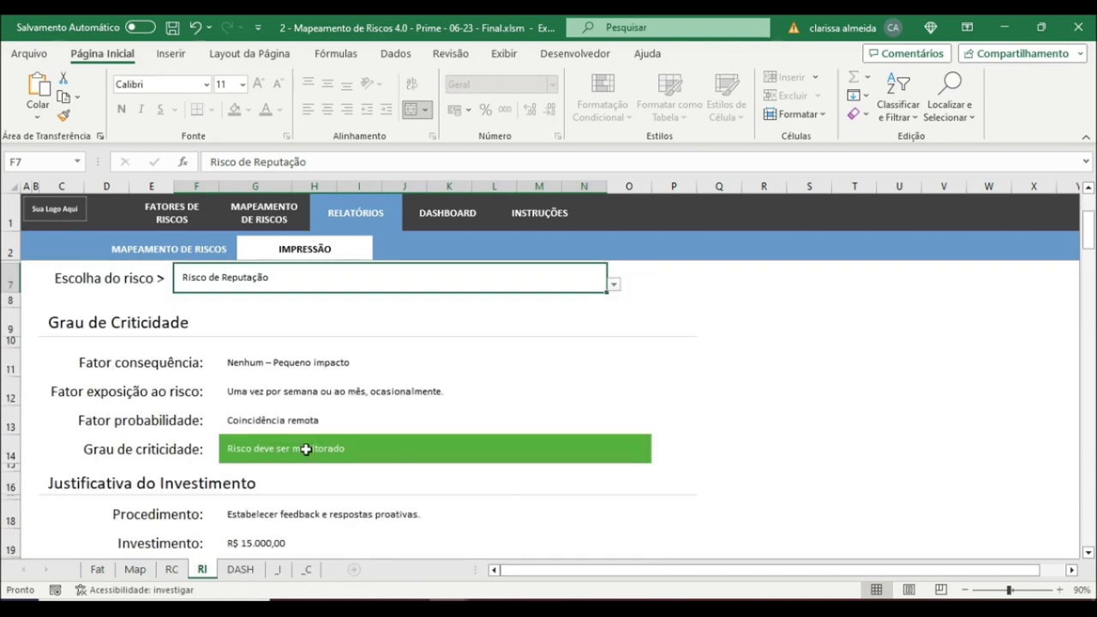
scroll(274, 385, "up", 2)
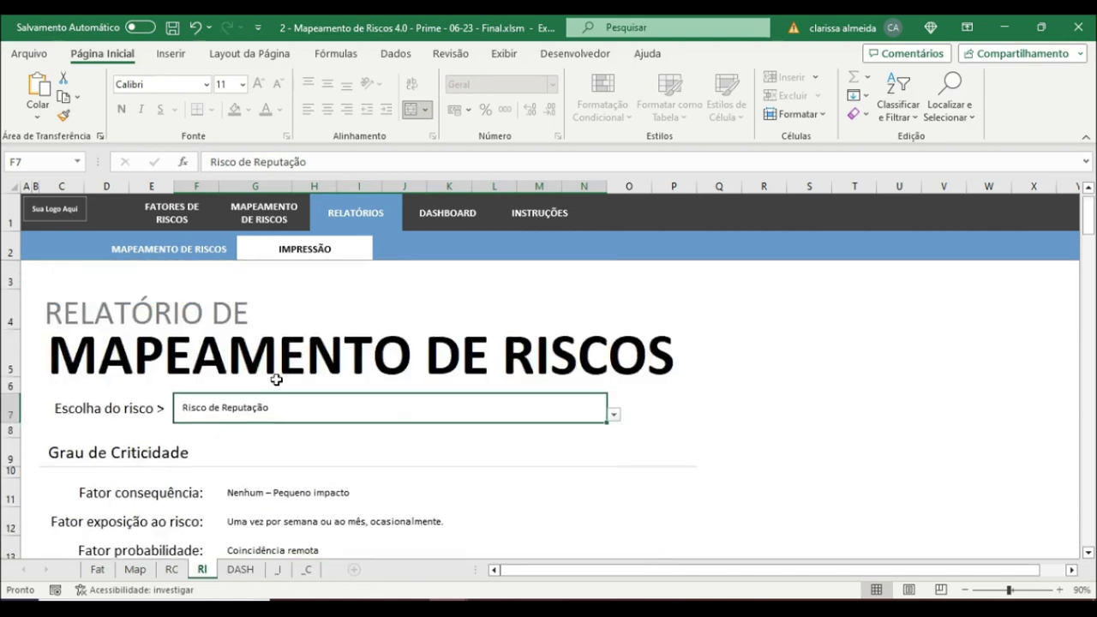
Step: Open the dashboard and examine its summary figures, the criticality and justification charts, and the risks mapped per month
left_click(428, 220)
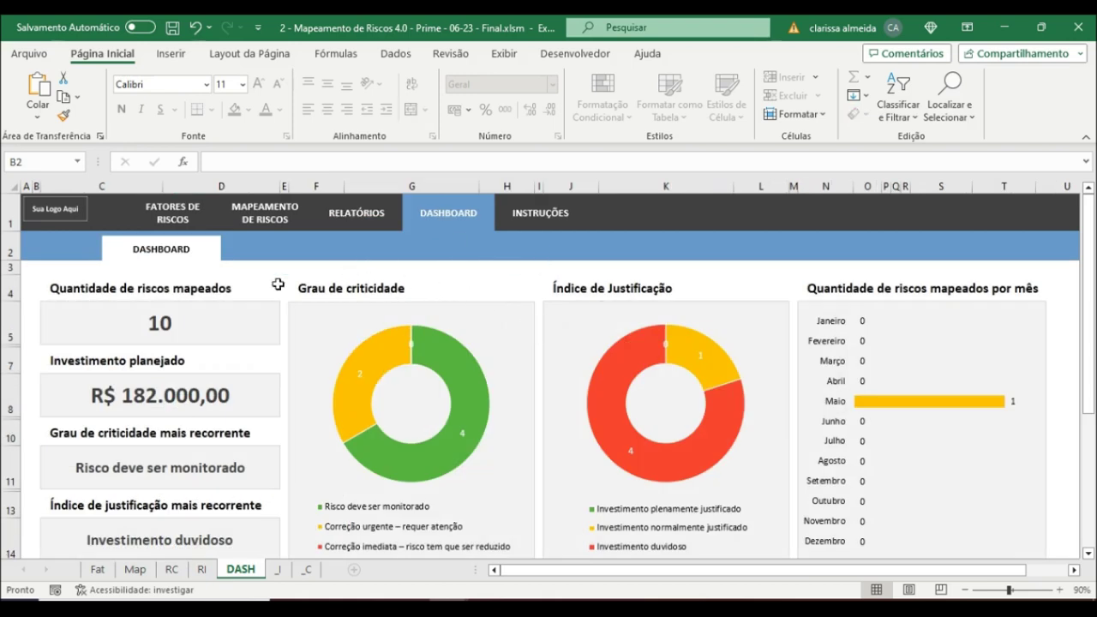
scroll(216, 297, "down", 1)
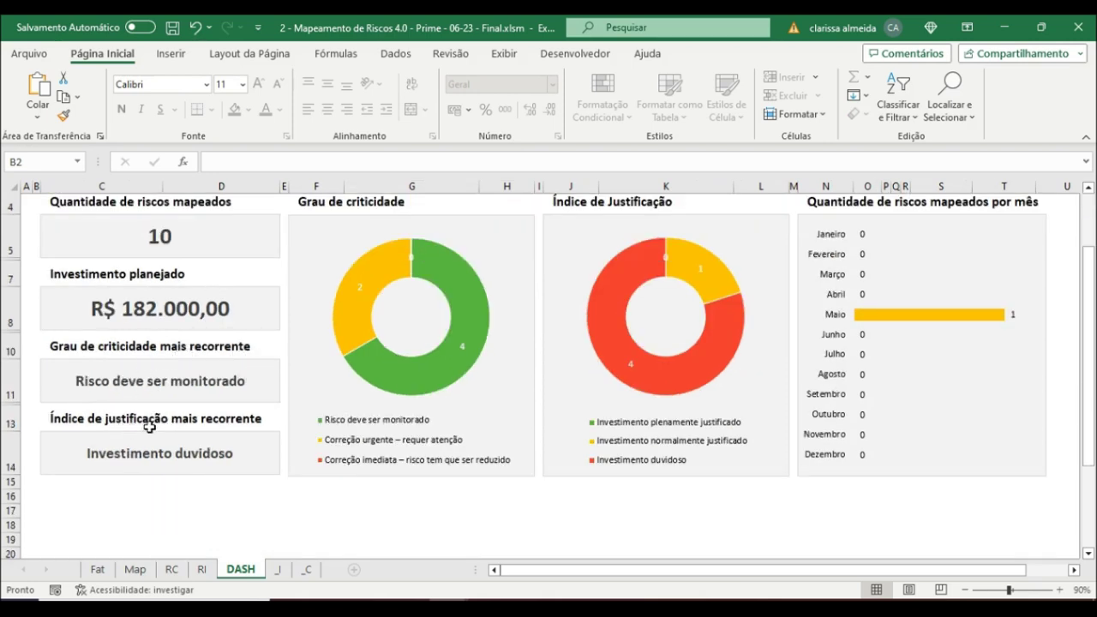
scroll(187, 418, "up", 1)
scroll(207, 408, "down", 1)
scroll(637, 302, "up", 1)
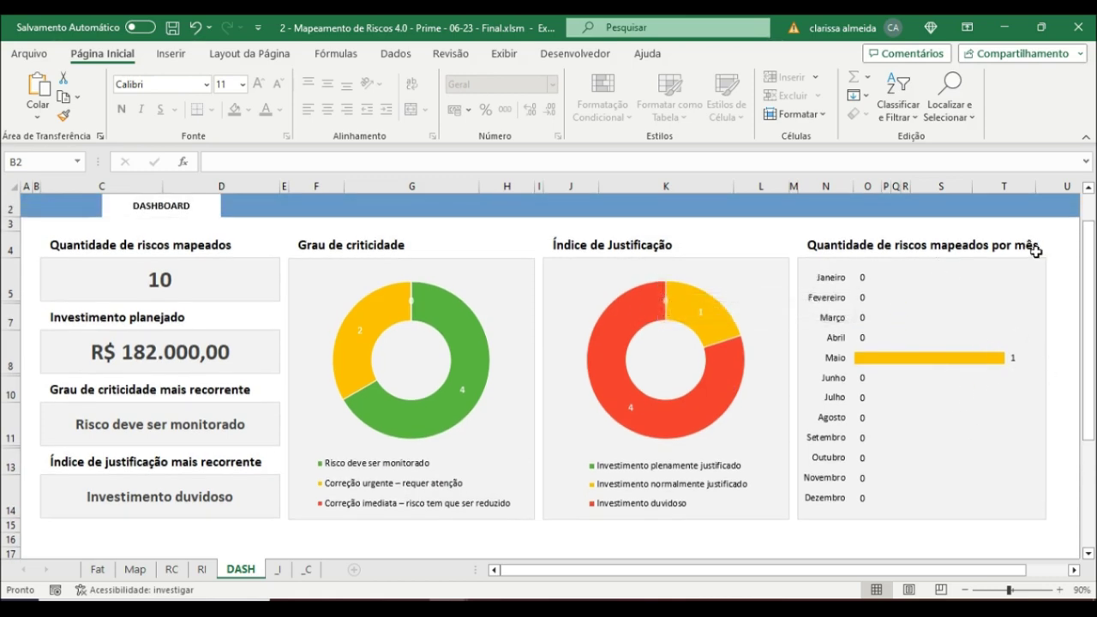
scroll(973, 371, "up", 1)
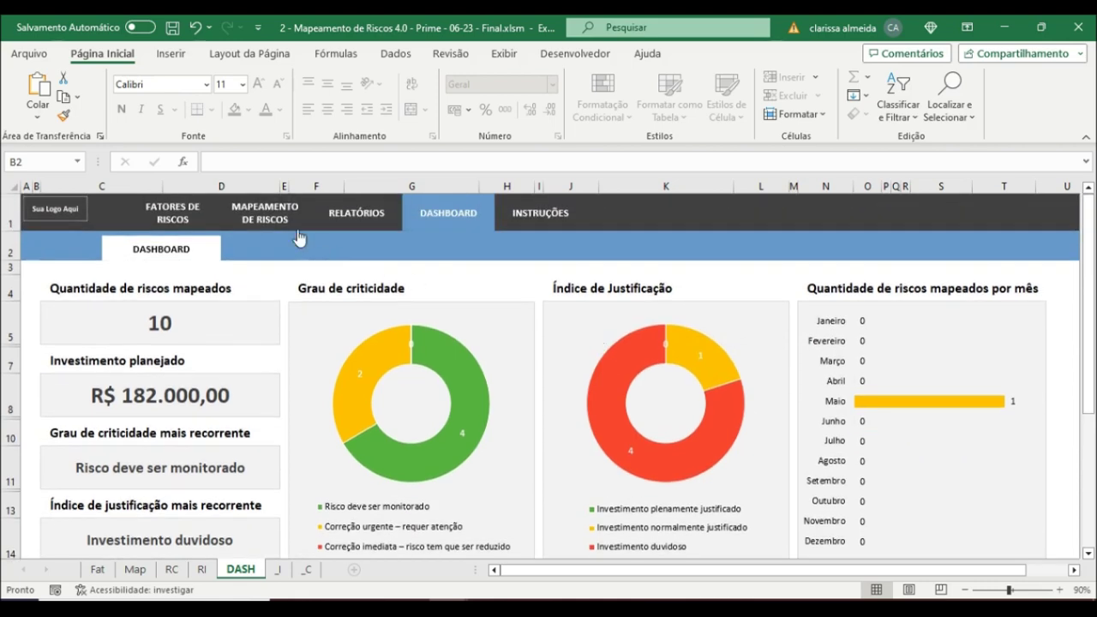
Step: Set the registration month of Risco Financeiro to Novembro in the mapping table and check the monthly chart on the dashboard
left_click(279, 221)
left_click(84, 371)
left_click(104, 381)
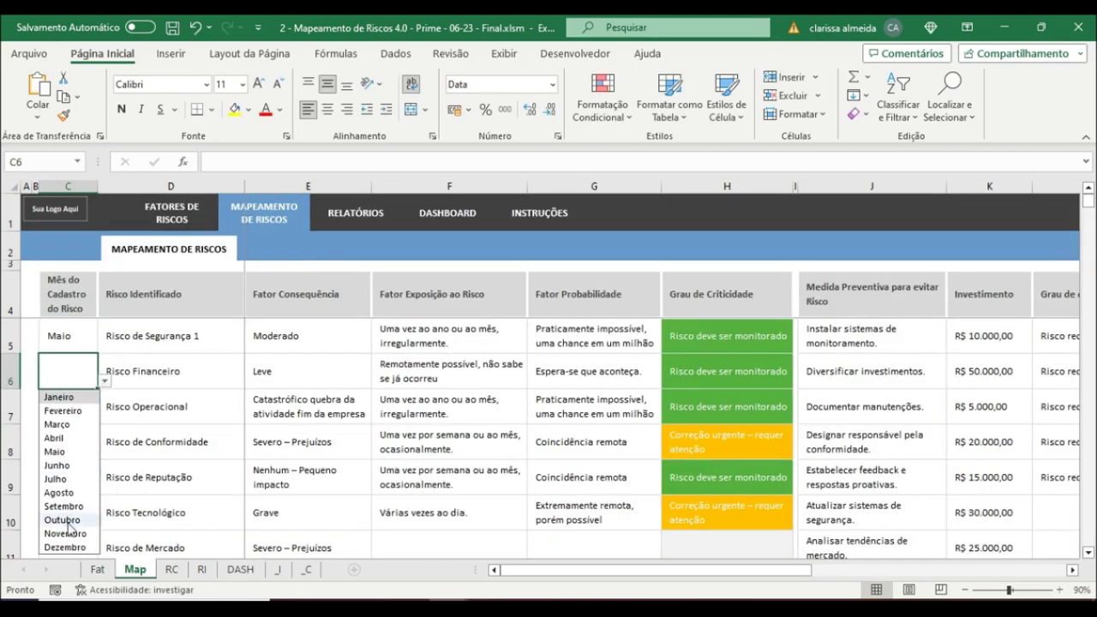
left_click(69, 533)
left_click(443, 225)
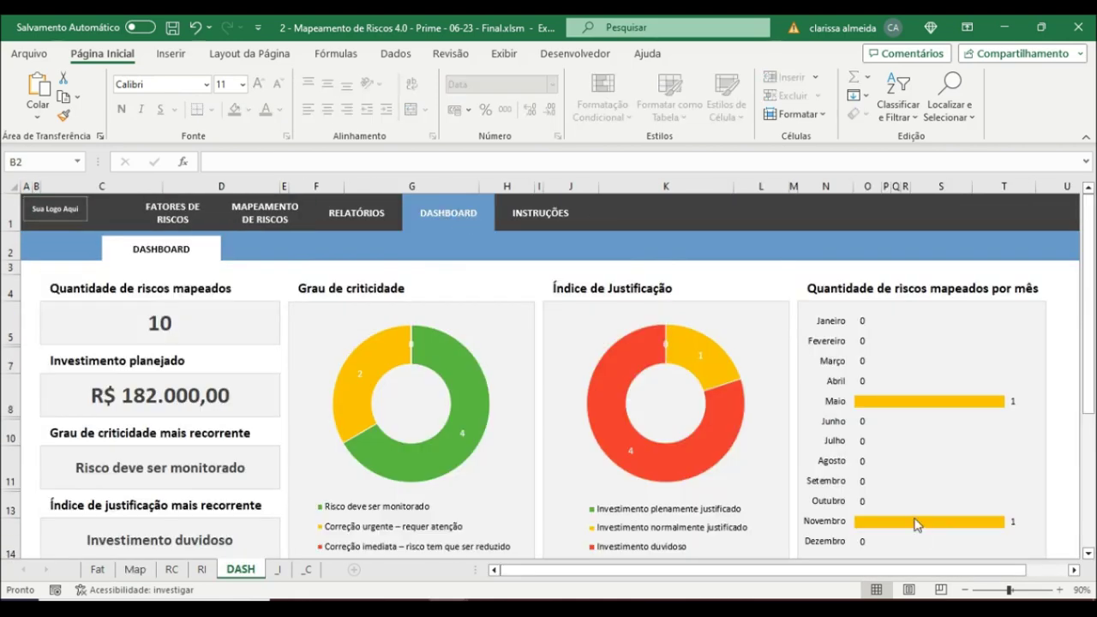